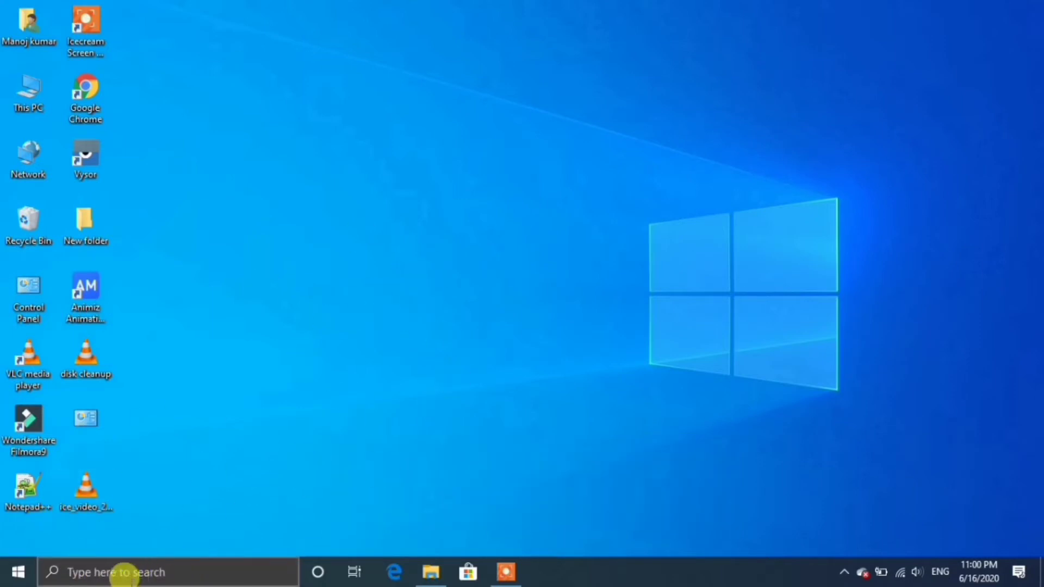
Search Windows for cmd, open Command Prompt as administrator and maximize its window
left_click(125, 571)
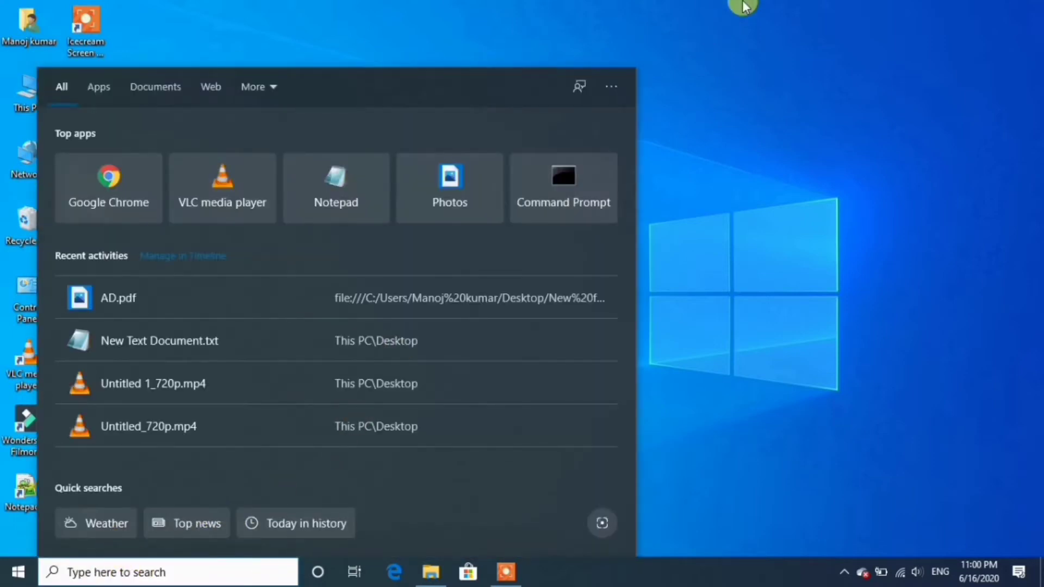
type("cmd")
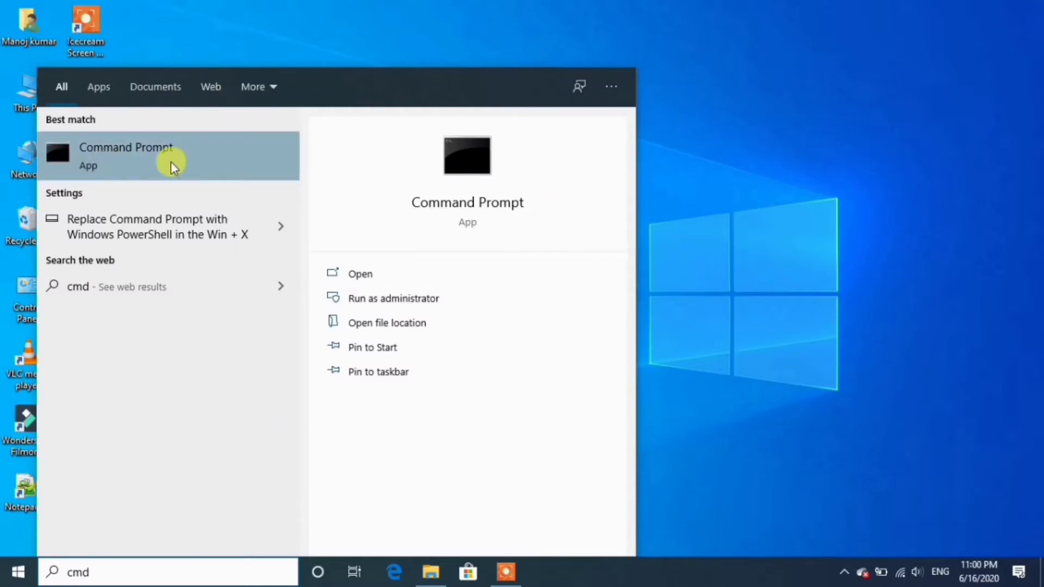
right_click(115, 157)
left_click(161, 175)
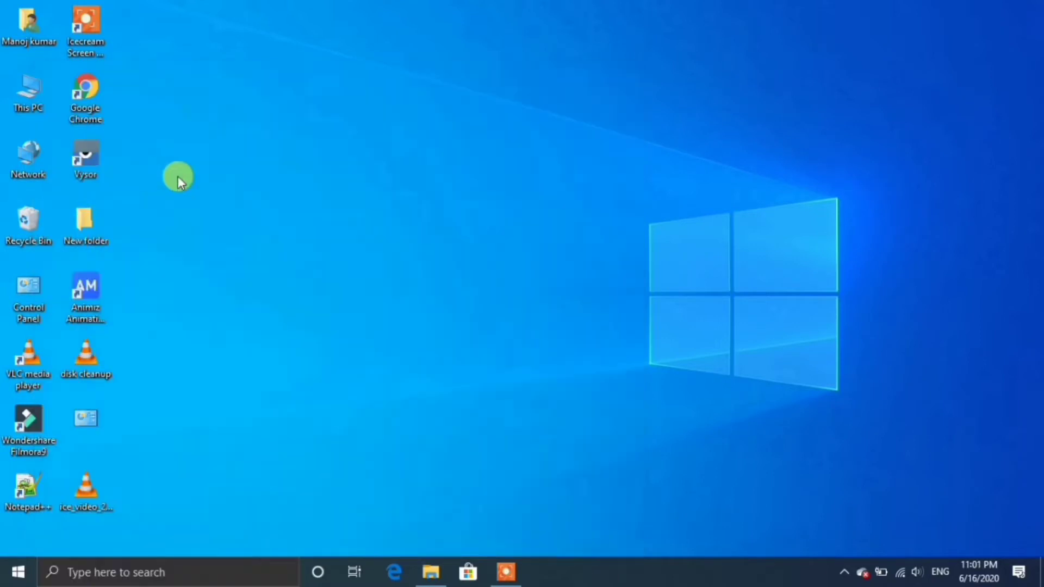
left_click(435, 377)
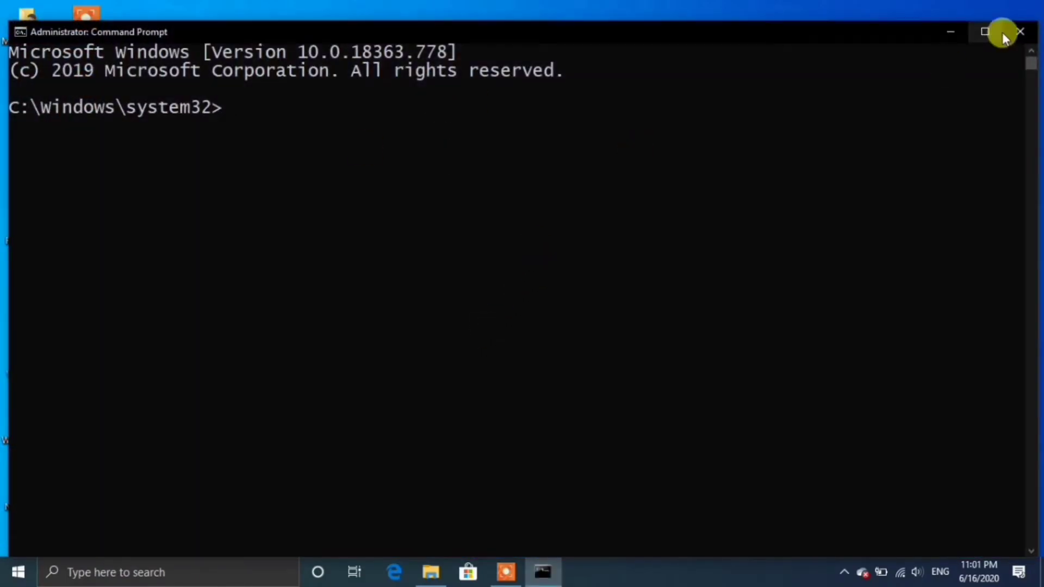
left_click(985, 32)
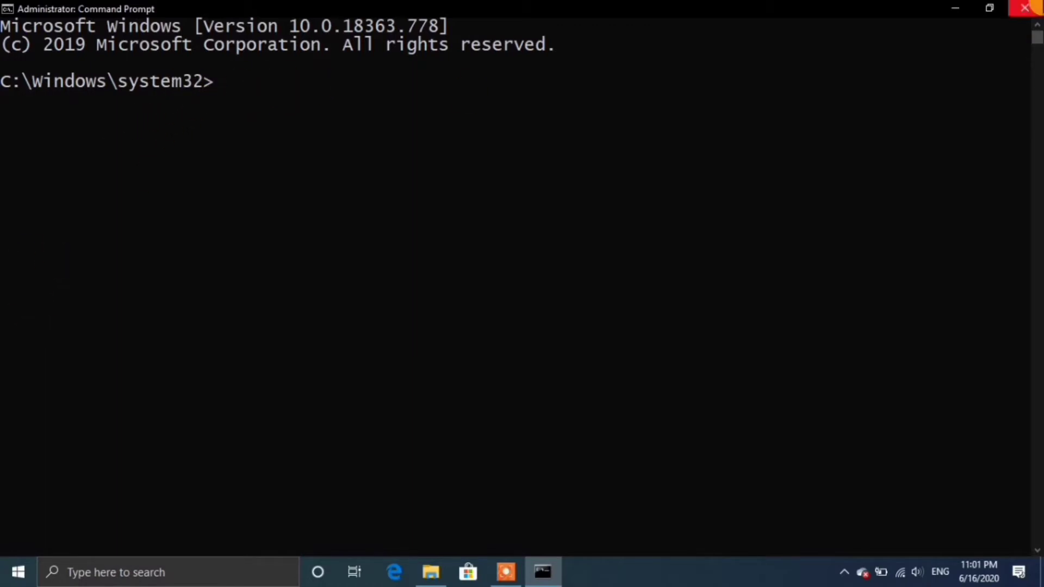
Start the DiskPart utility with the diskpart command
type("diskpart")
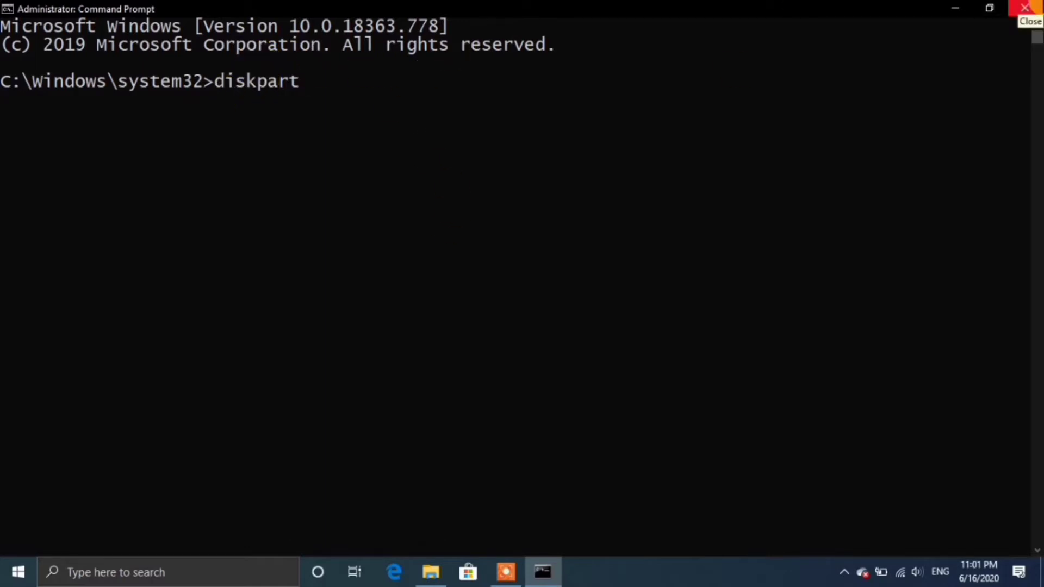
key("Return")
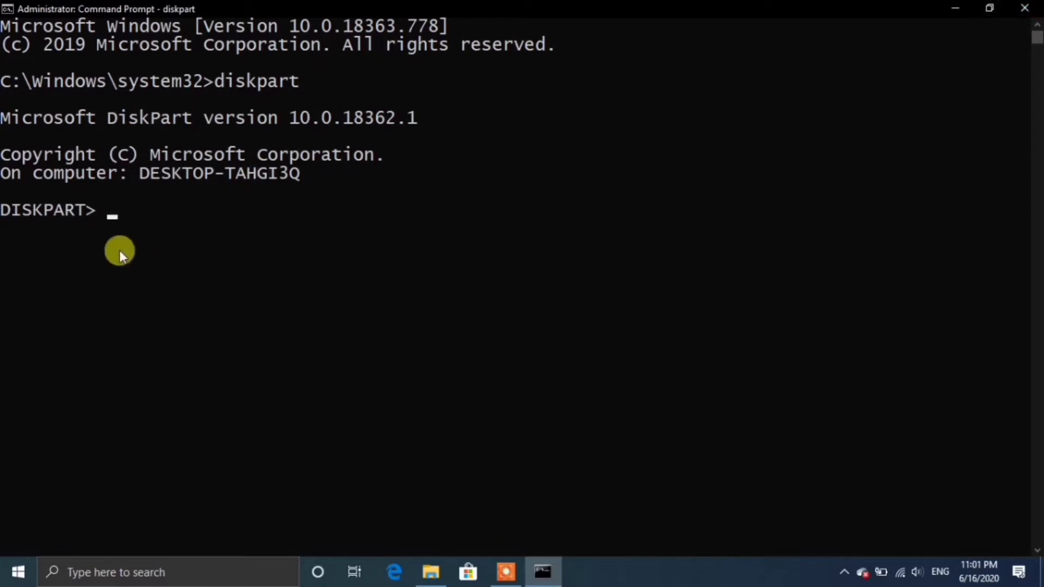
left_click_drag(7, 212, 83, 212)
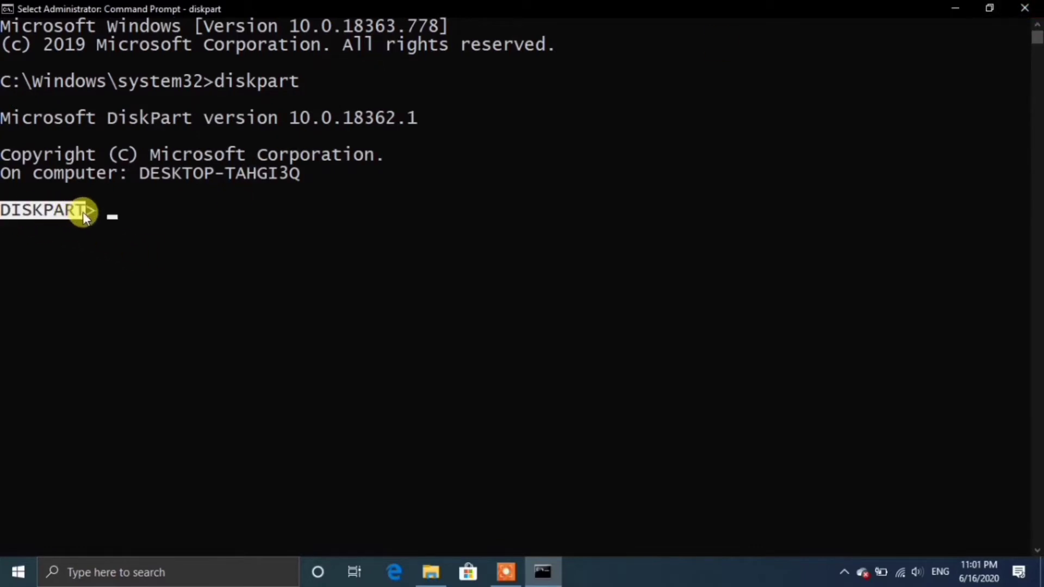
right_click(144, 228)
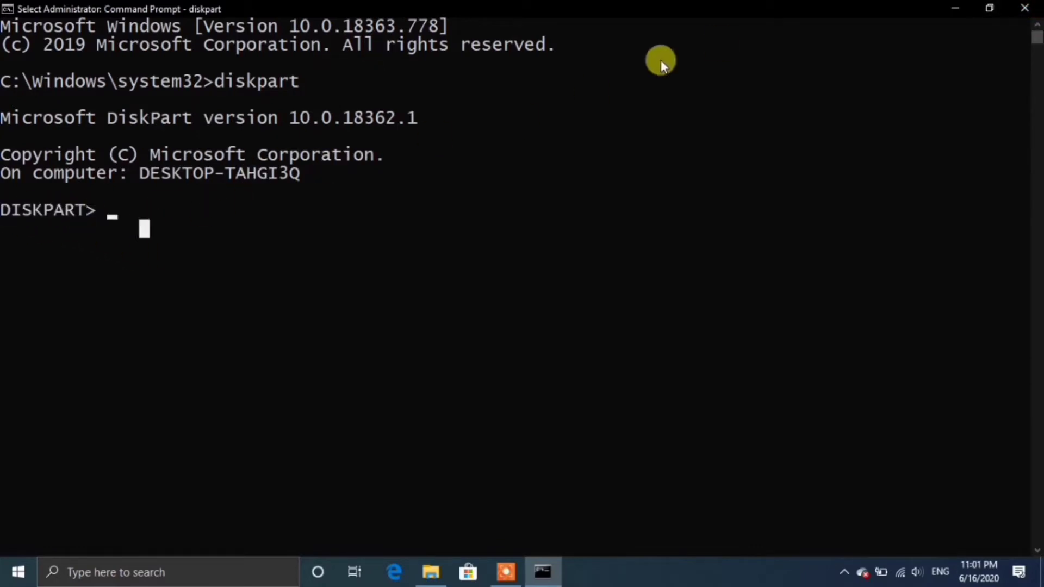
List the computer's disks in DiskPart with the list disk command
type("list ")
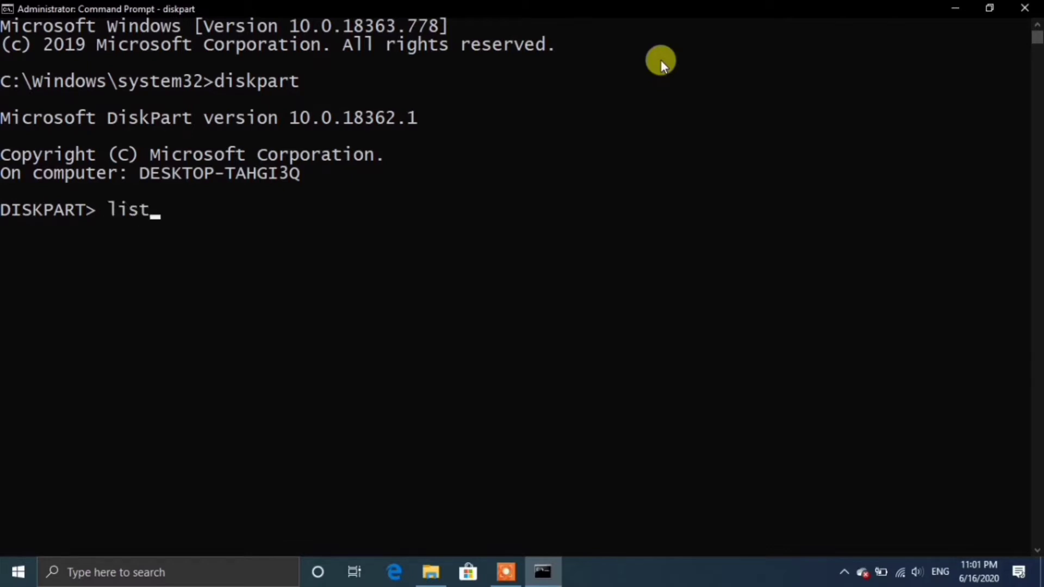
type("disk")
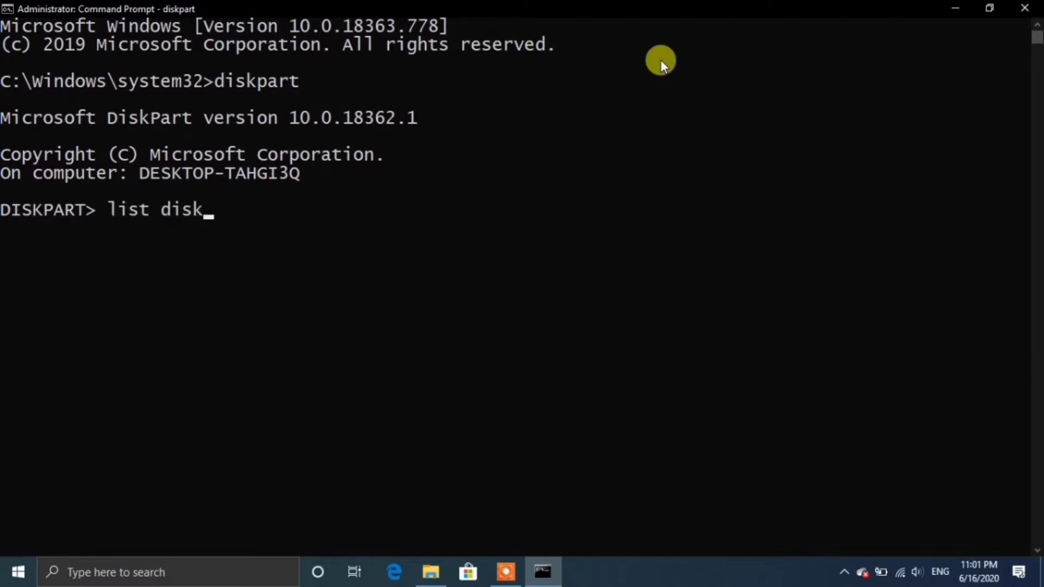
key("Return")
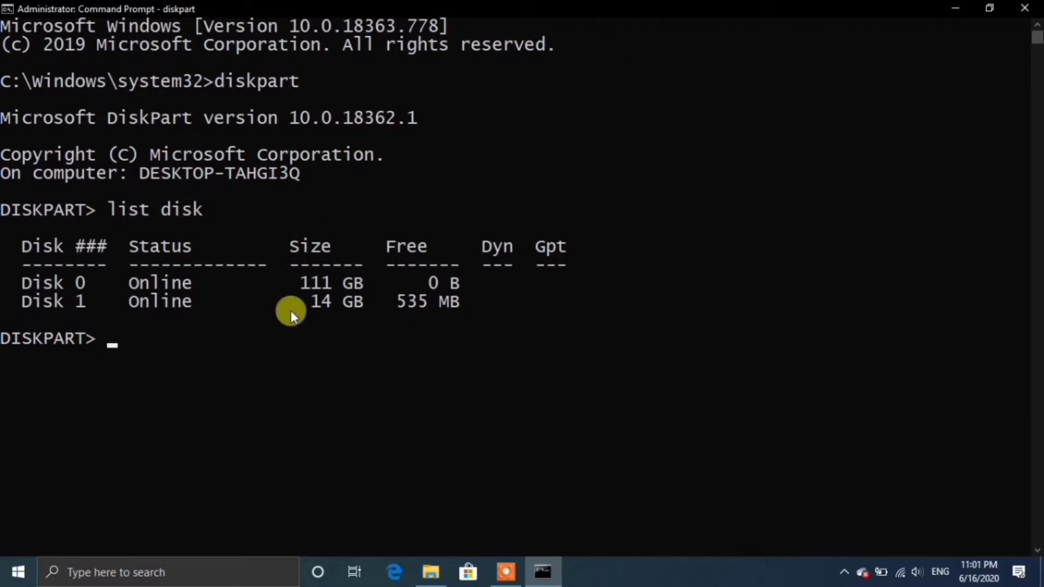
Compare the sizes of the listed disks to identify which disk number is the USB drive
left_click_drag(299, 282, 387, 285)
left_click(304, 302)
left_click_drag(304, 302, 366, 302)
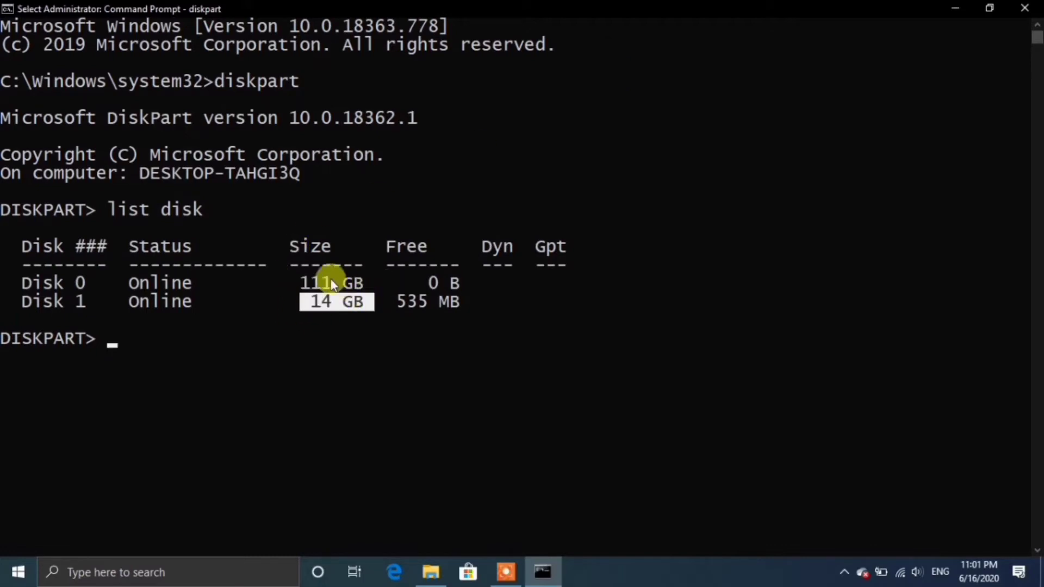
left_click_drag(294, 283, 367, 290)
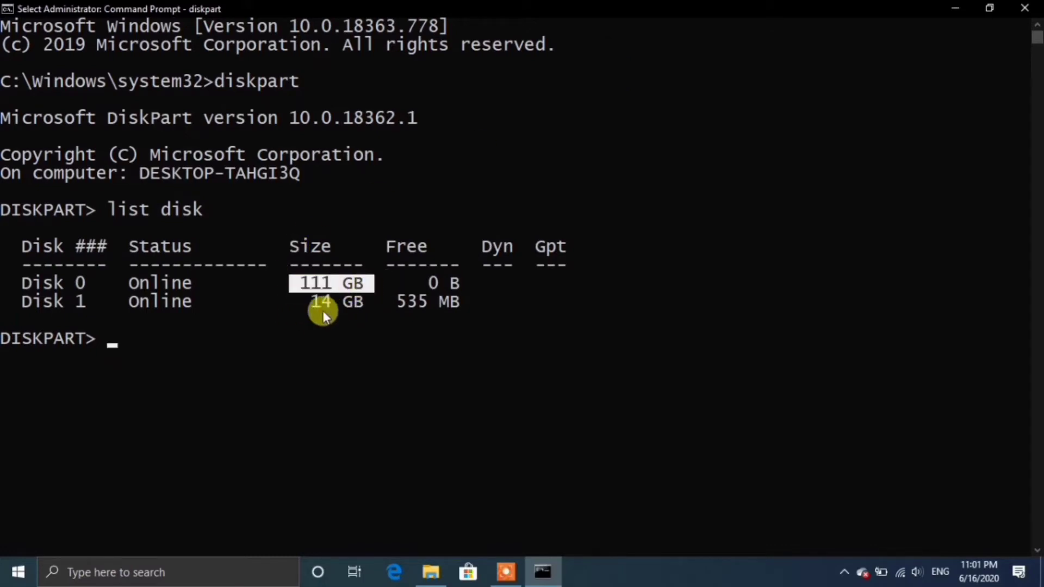
left_click_drag(302, 302, 368, 303)
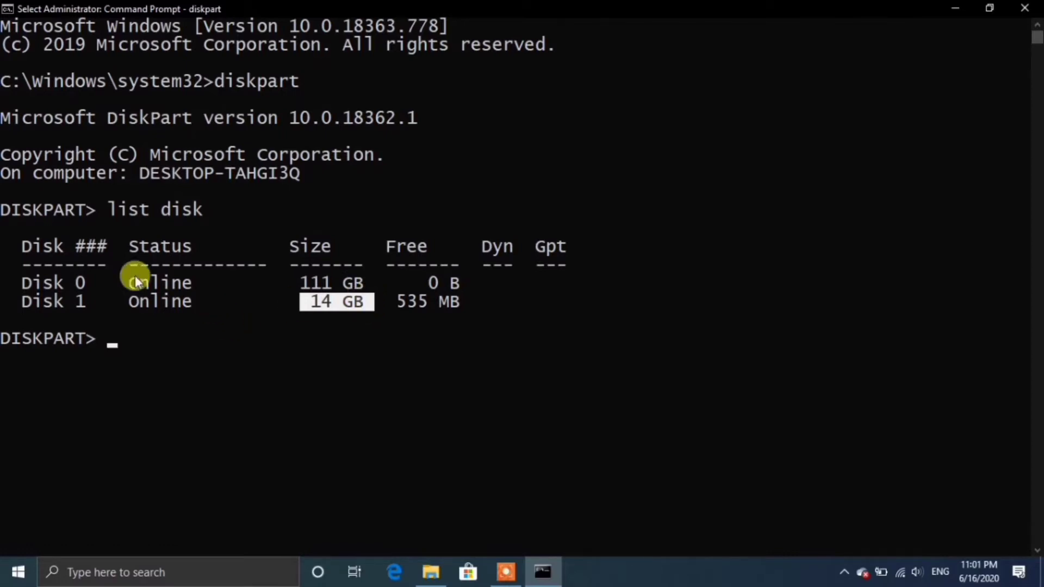
left_click(22, 308)
left_click_drag(22, 308, 87, 303)
left_click(103, 343)
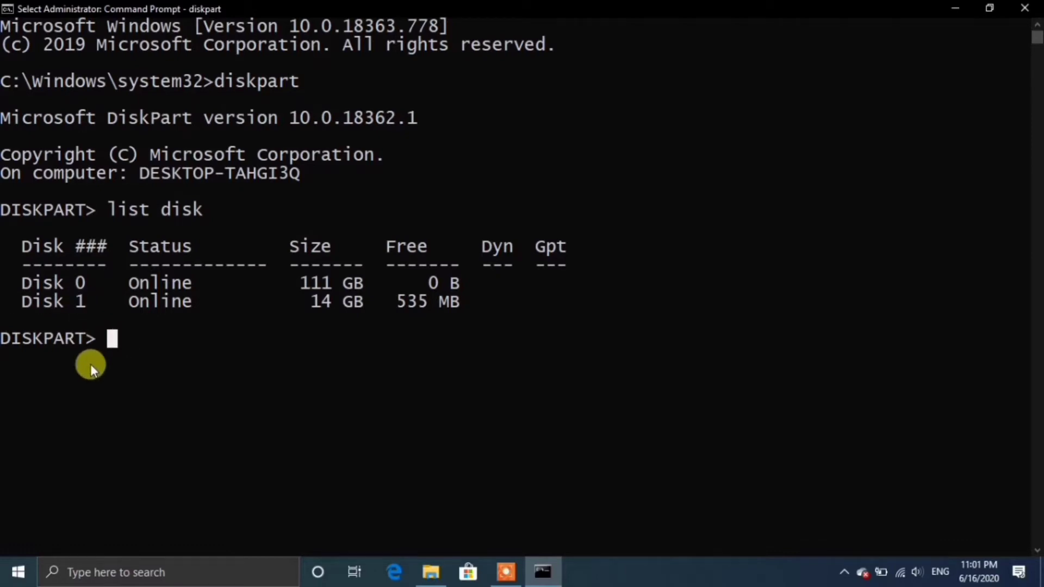
Select the USB drive with the select disk 1 command and check the selection against the disk list
type("sele")
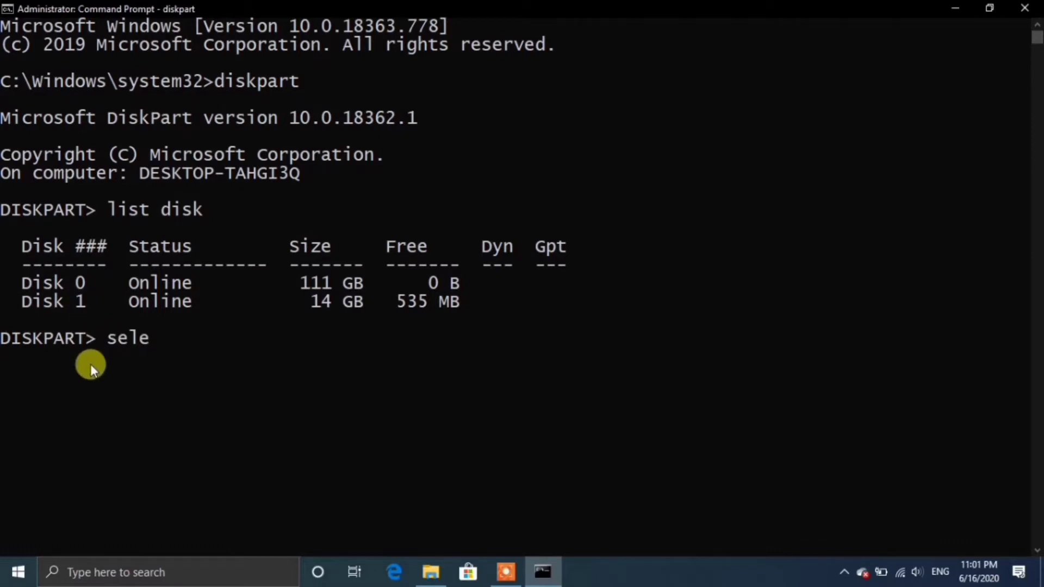
type("ct disk 1")
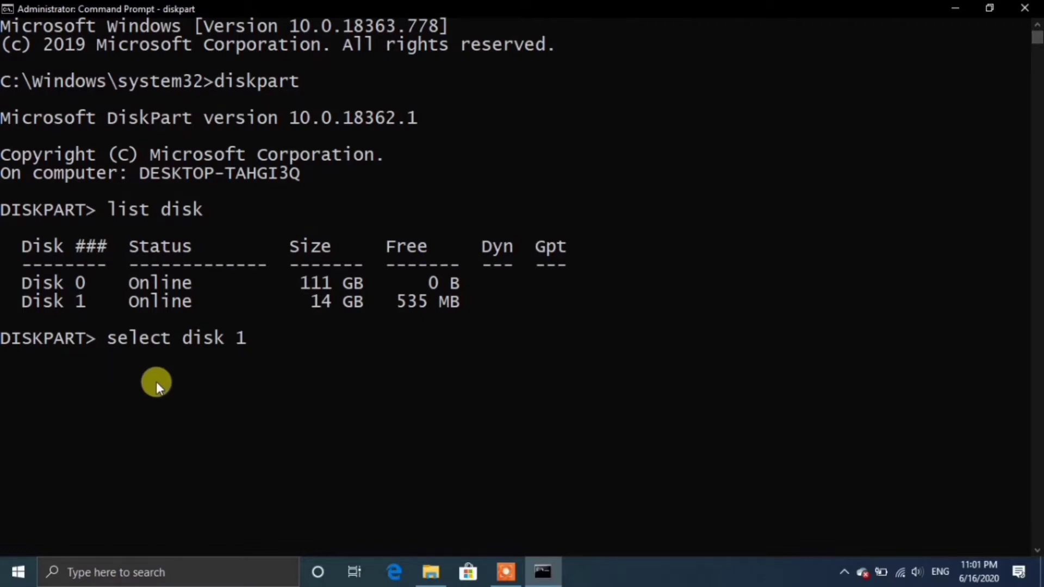
key("Return")
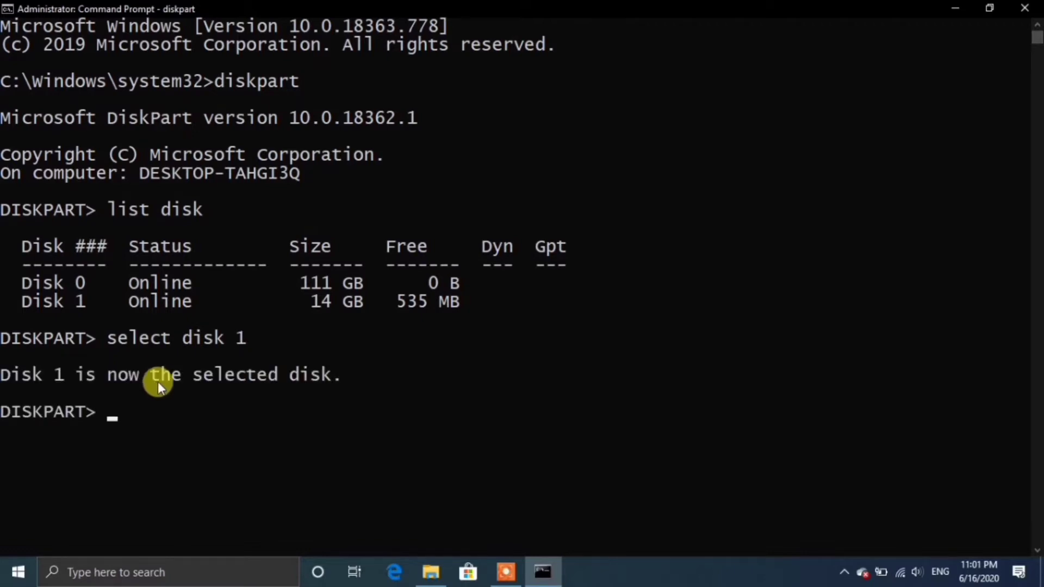
left_click_drag(87, 374, 341, 383)
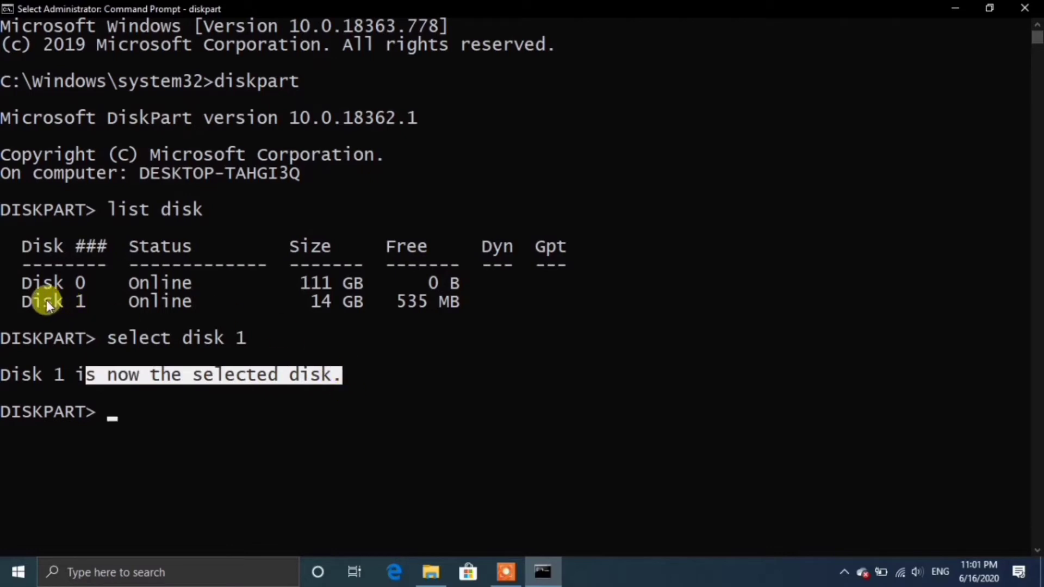
left_click_drag(45, 302, 106, 306)
left_click(108, 415)
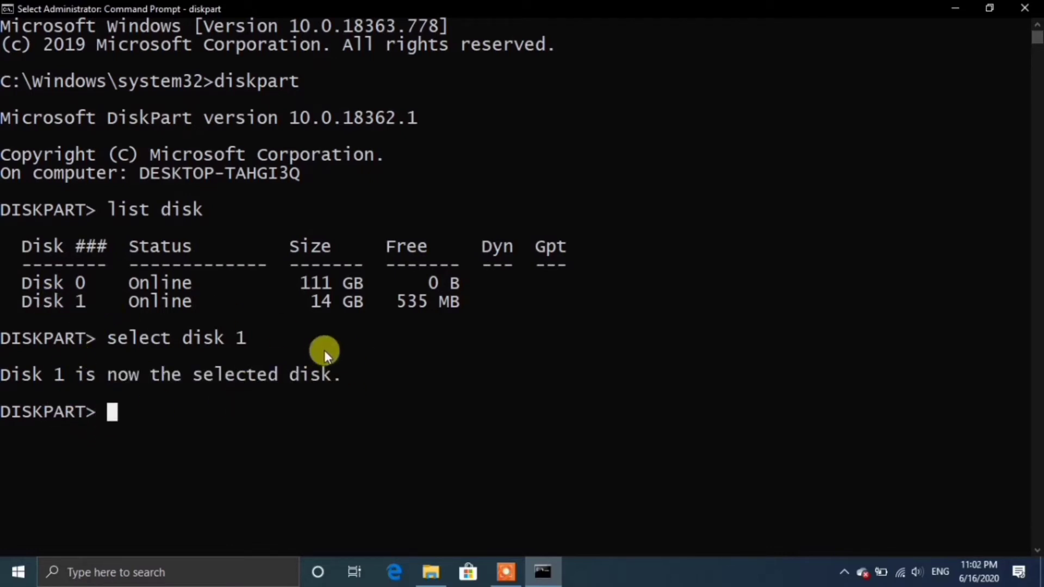
Run the clean command on the selected disk, checking the E2B (H:) drive in File Explorer before executing it
type("clean")
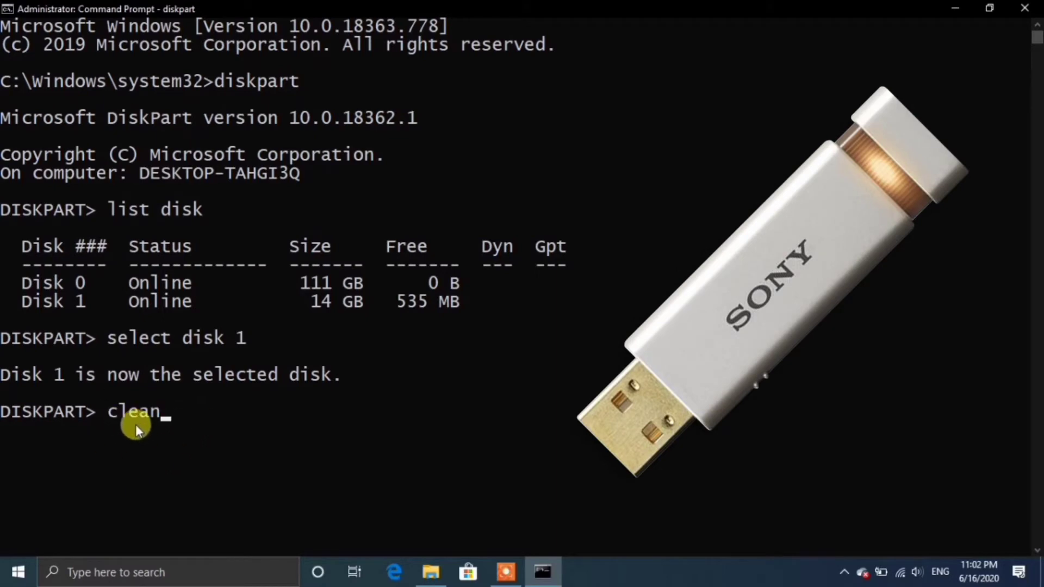
left_click(435, 575)
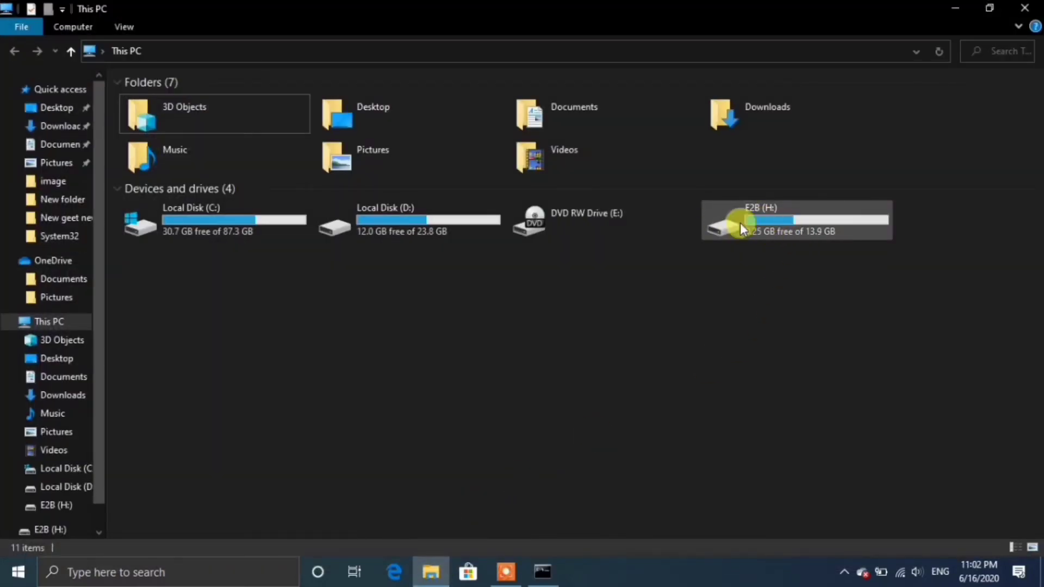
left_click(956, 7)
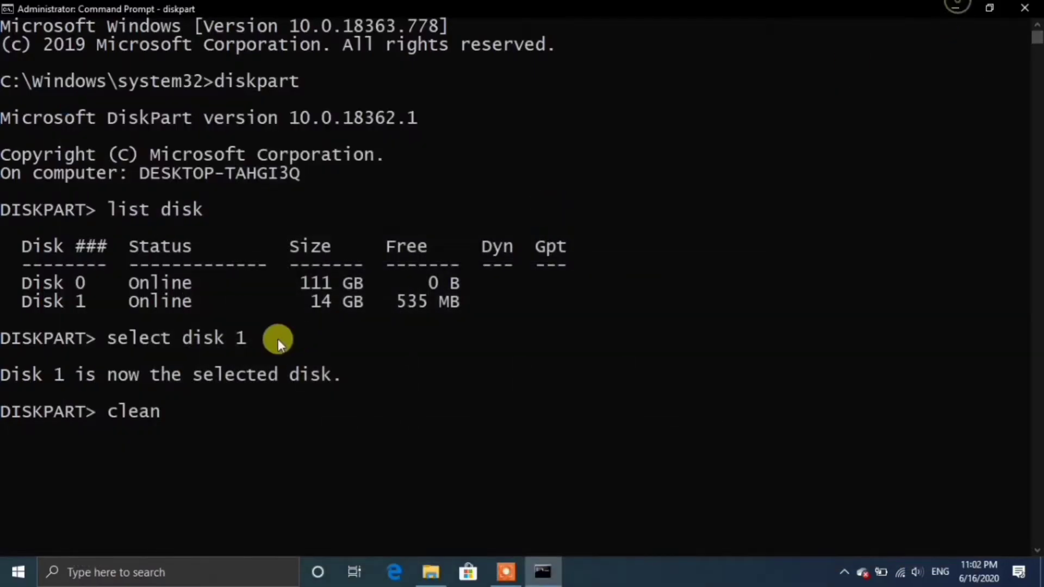
key("Return")
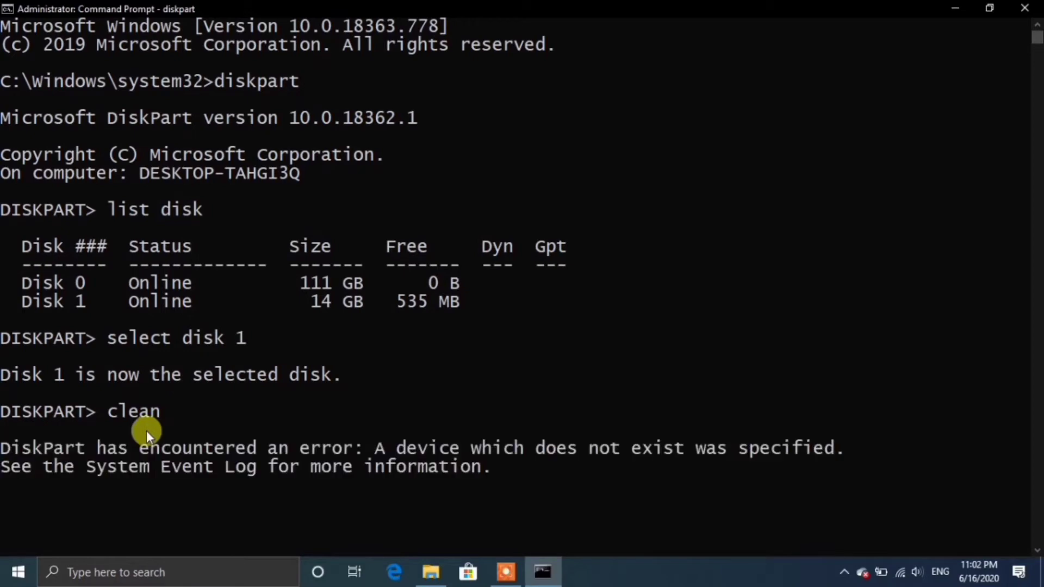
scroll(214, 377, "down", 1)
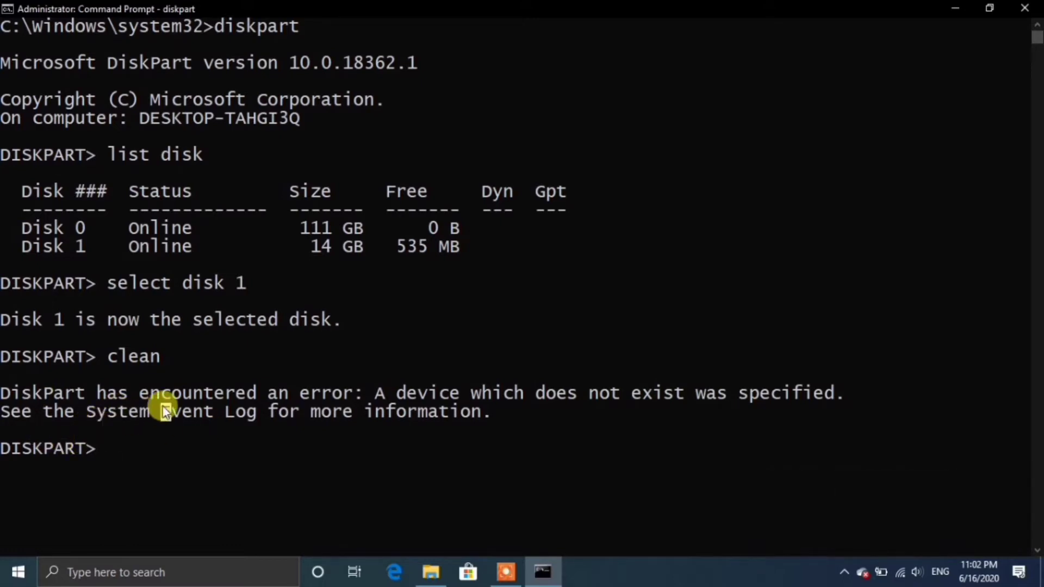
left_click_drag(162, 407, 465, 419)
Refresh This PC in File Explorer, check the state of USB drive H:, and return to Command Prompt
left_click(430, 571)
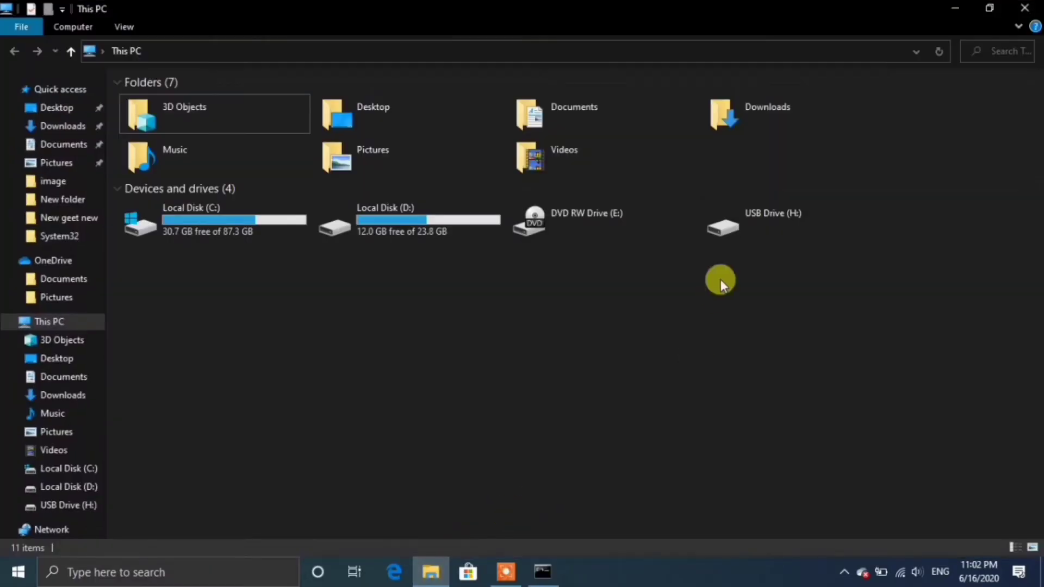
right_click(546, 338)
left_click(574, 402)
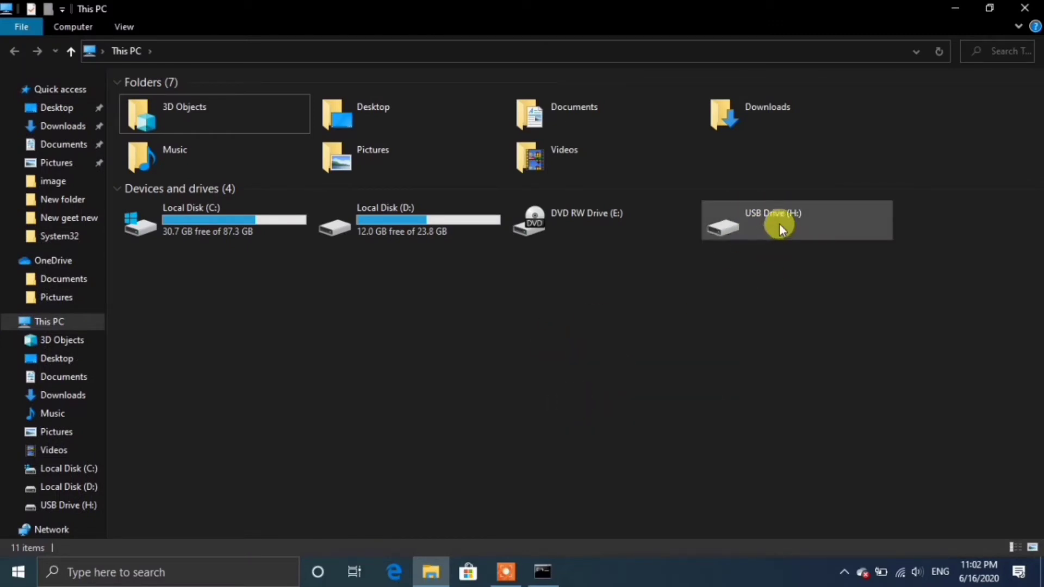
left_click(956, 8)
Create a primary partition on the selected disk with create partition primary and check the command's result
left_click(135, 459)
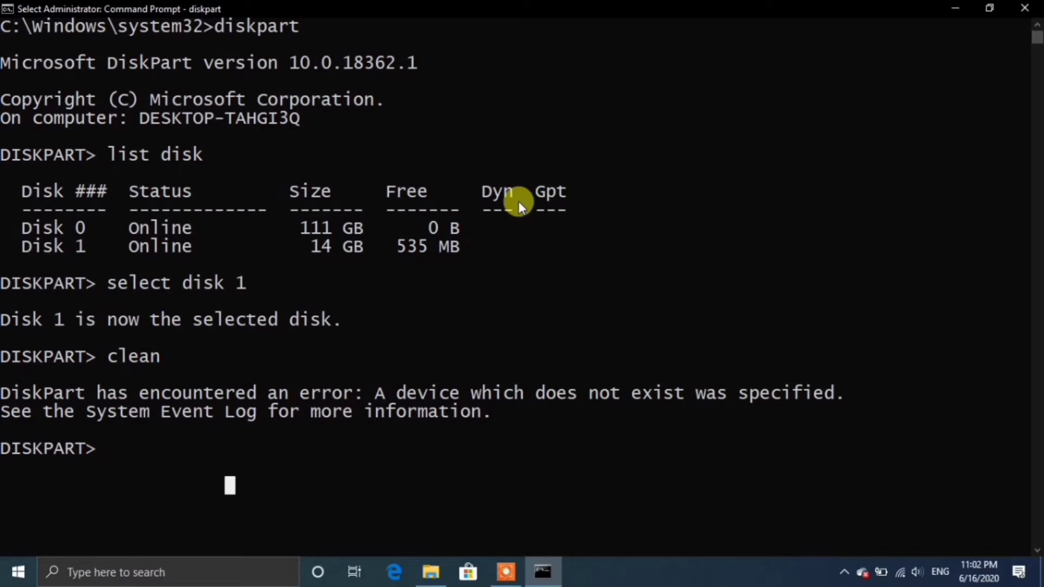
type("create ")
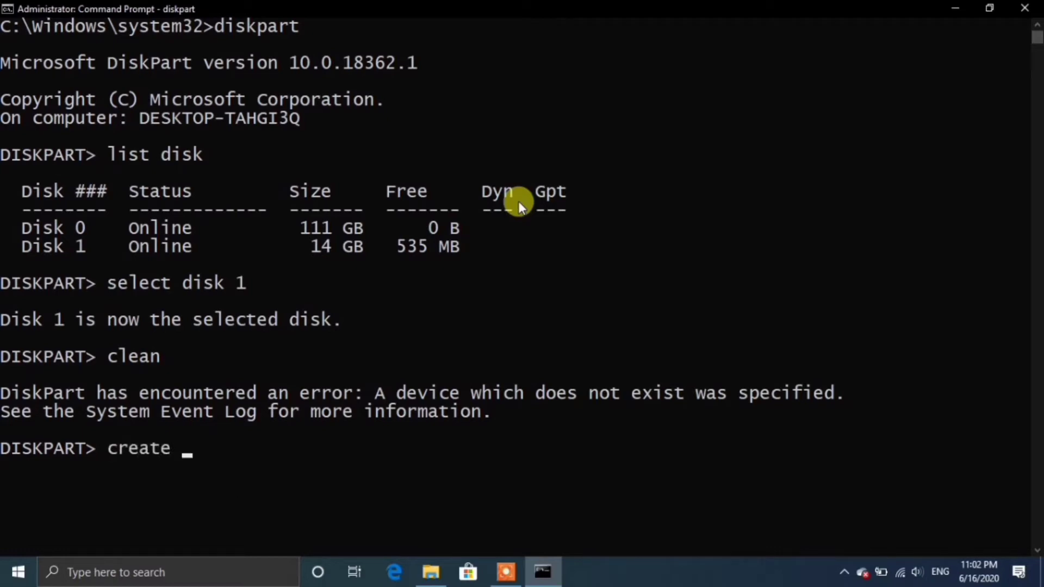
type("partition")
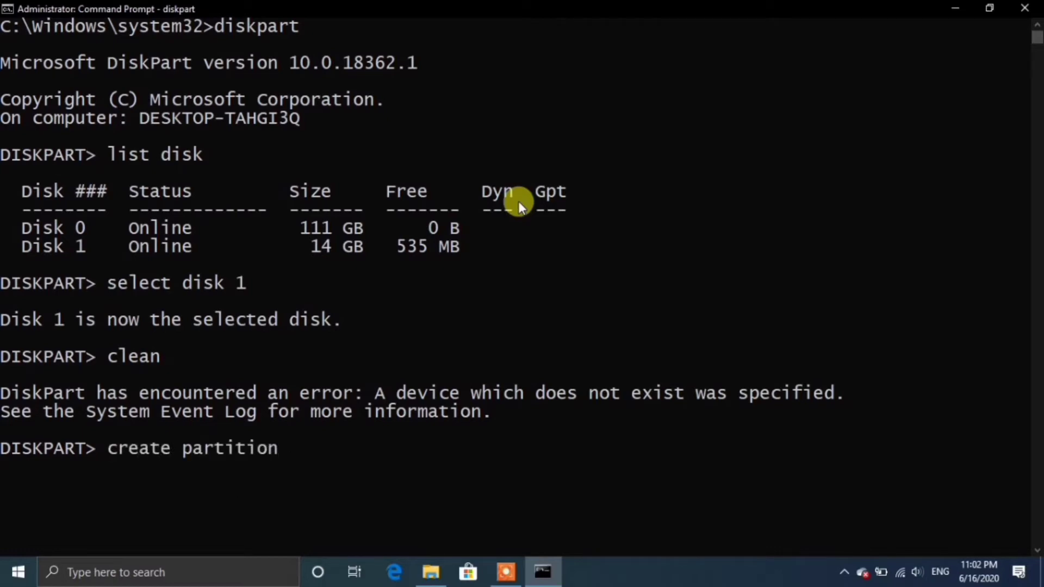
type(" primary")
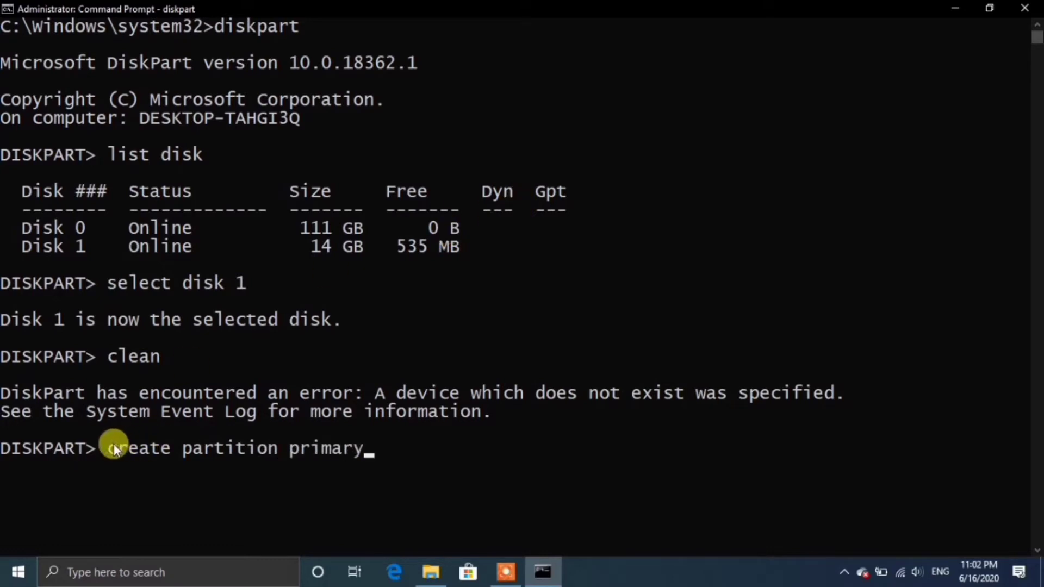
left_click_drag(112, 445, 394, 463)
left_click(384, 462)
key("Return")
scroll(392, 445, "down", 2)
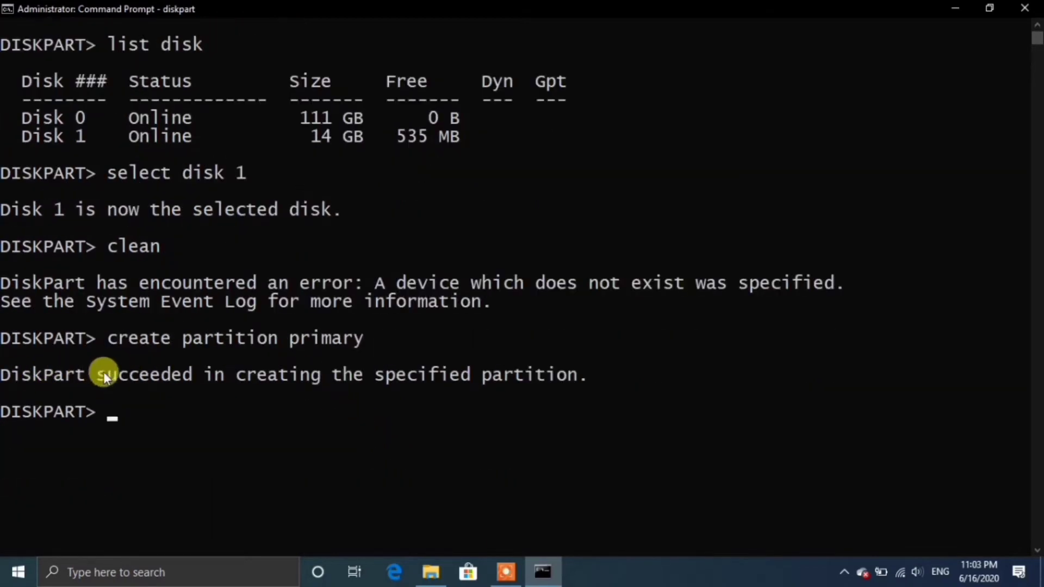
left_click_drag(104, 375, 585, 374)
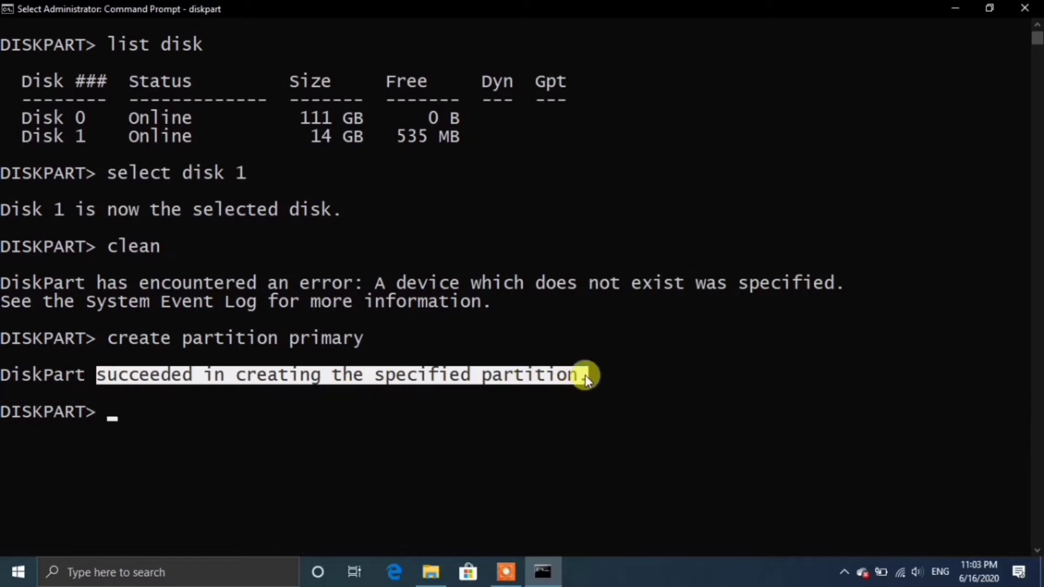
left_click(113, 412)
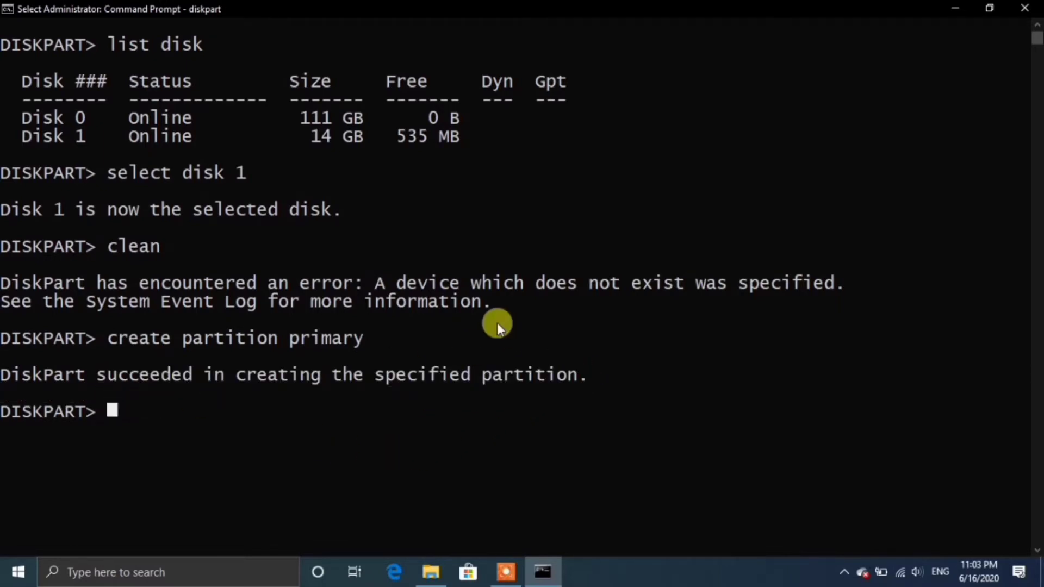
List the partitions on the selected disk with list partition and check the Partition 1 entry
type("kis")
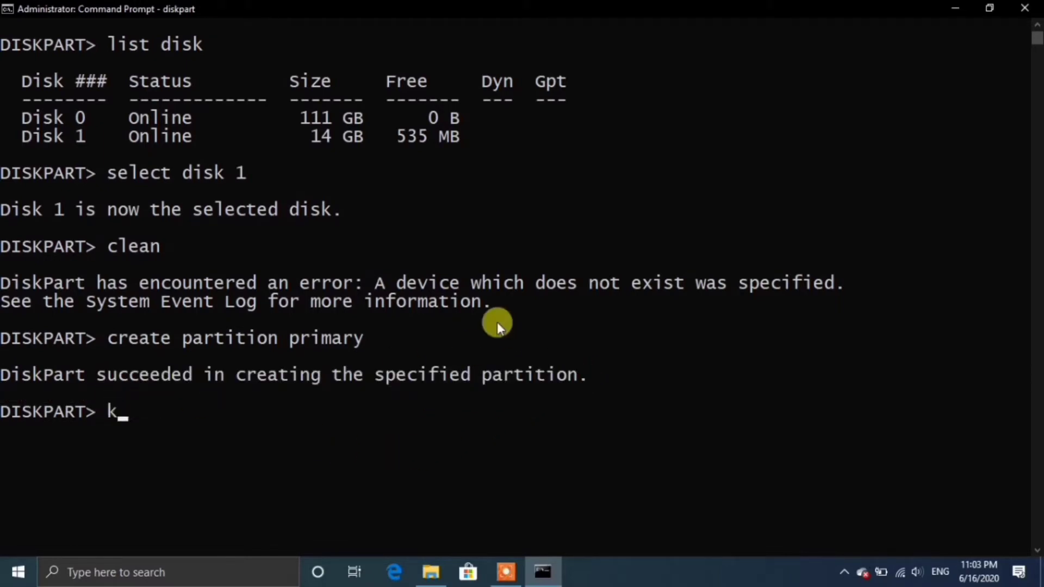
key("BackSpace")
key("BackSpace")
key("BackSpace")
type("list partition")
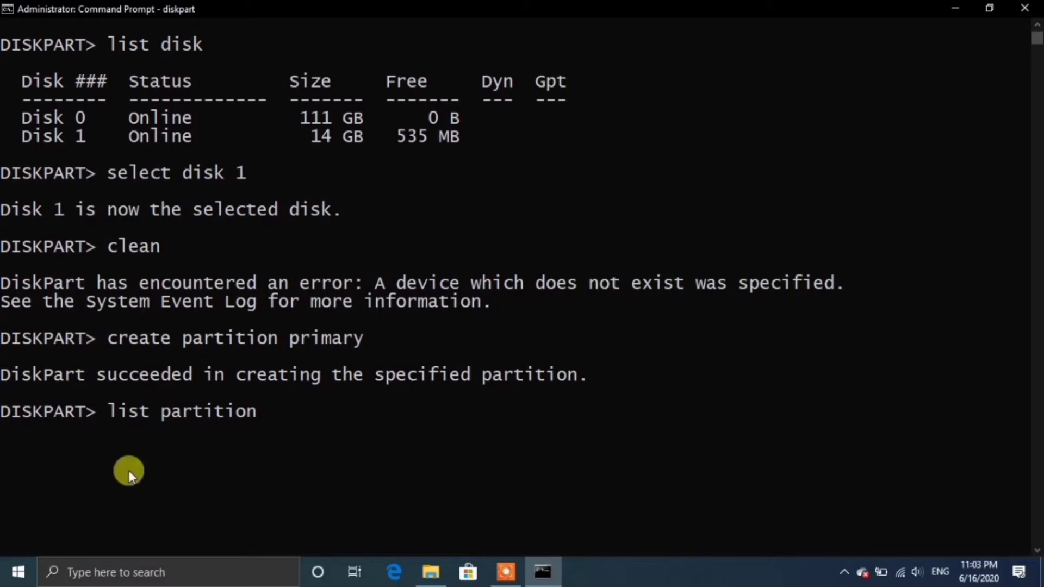
key("Return")
scroll(710, 275, "down", 3)
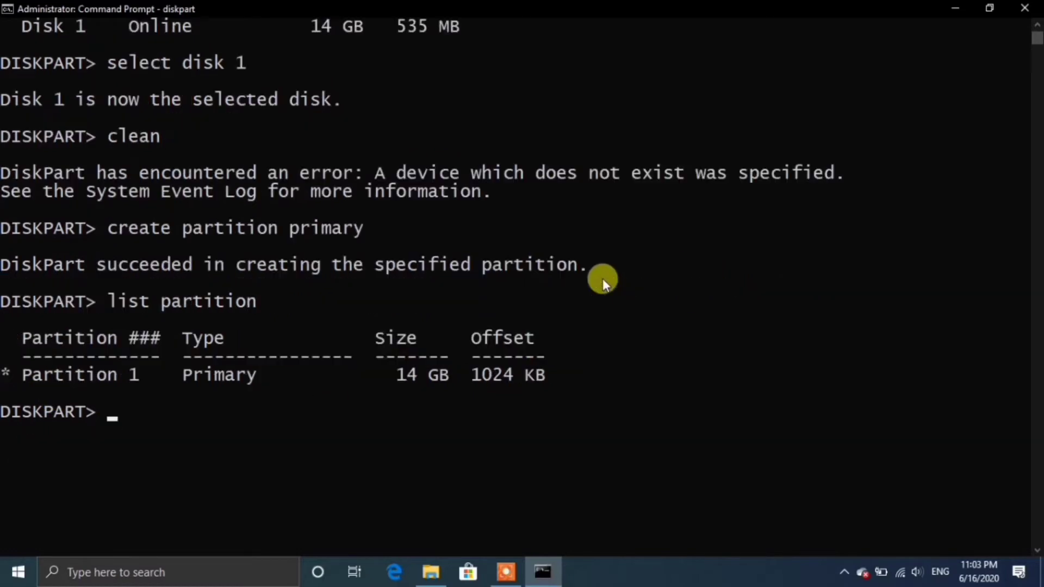
left_click_drag(21, 321, 266, 311)
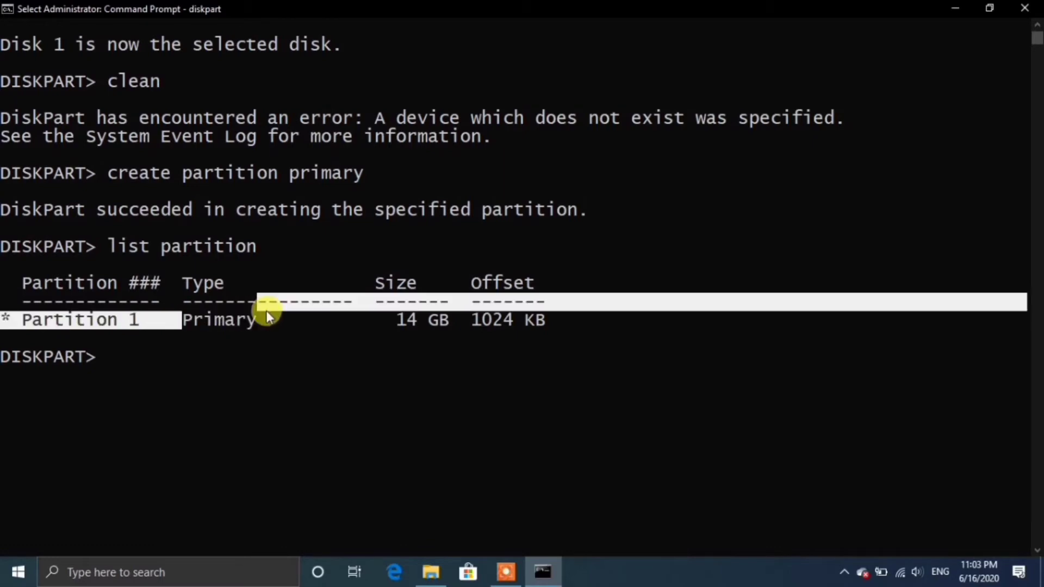
left_click(134, 361)
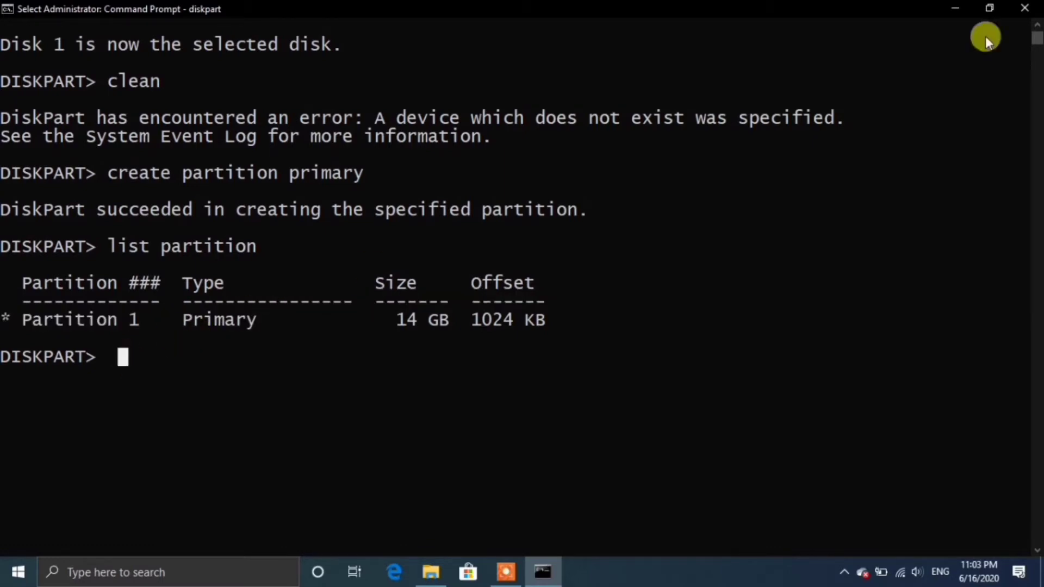
key("Escape")
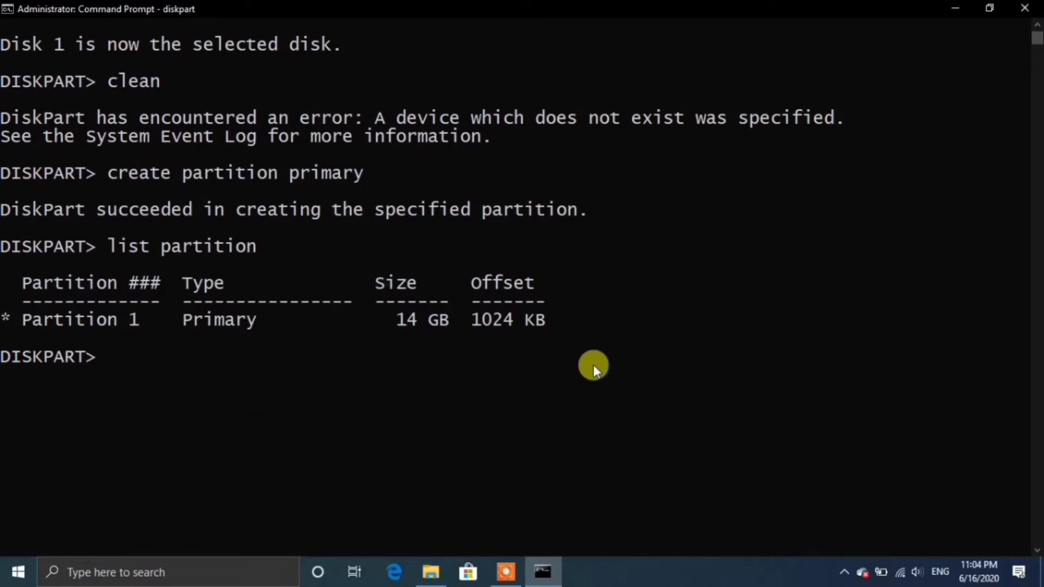
Select the new partition with select partition 1, check the command's result and leave the prompt empty
type("select partition1")
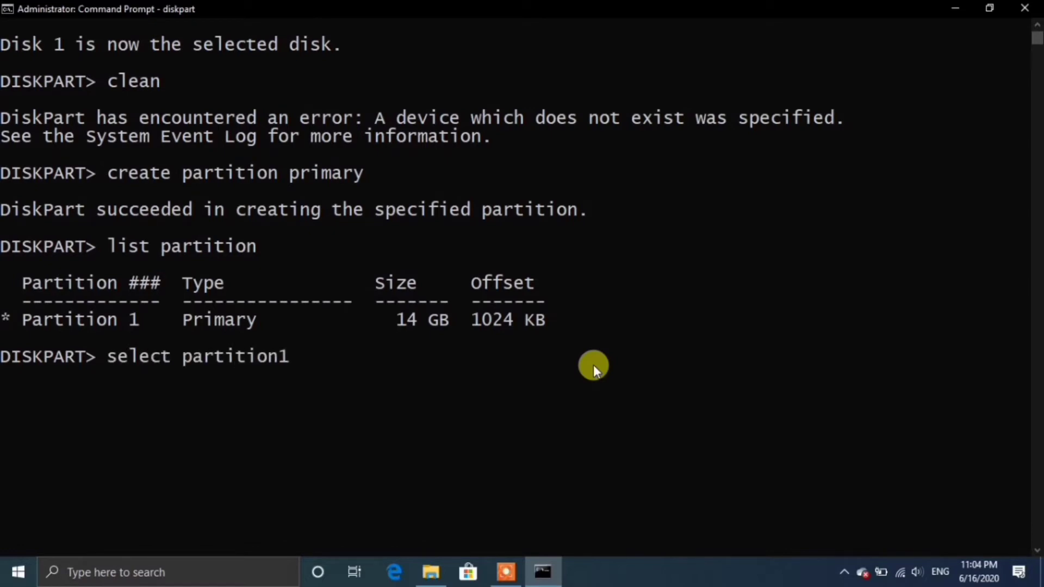
key("BackSpace")
type("1")
key("Return")
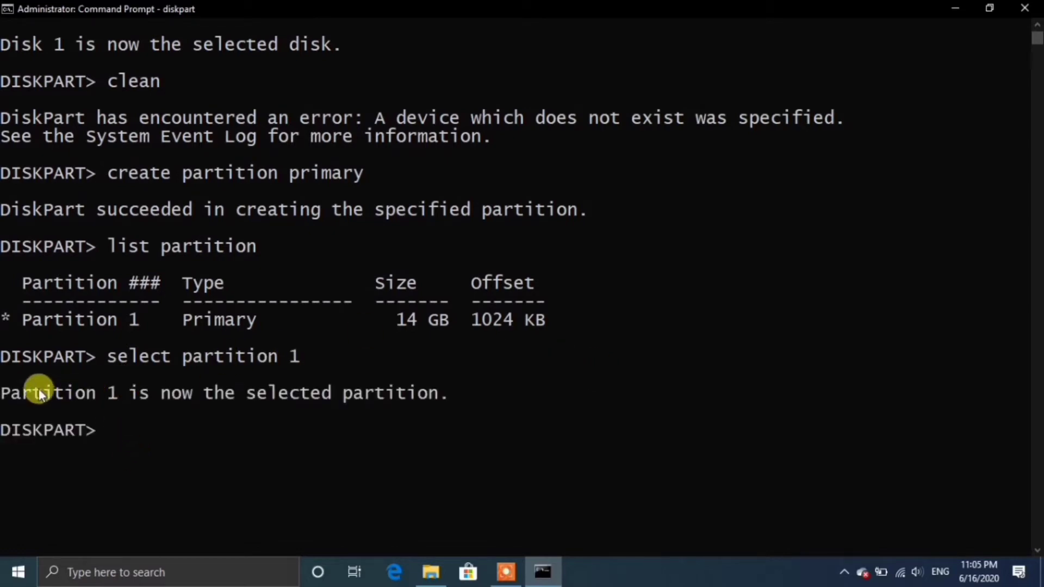
left_click_drag(3, 393, 458, 402)
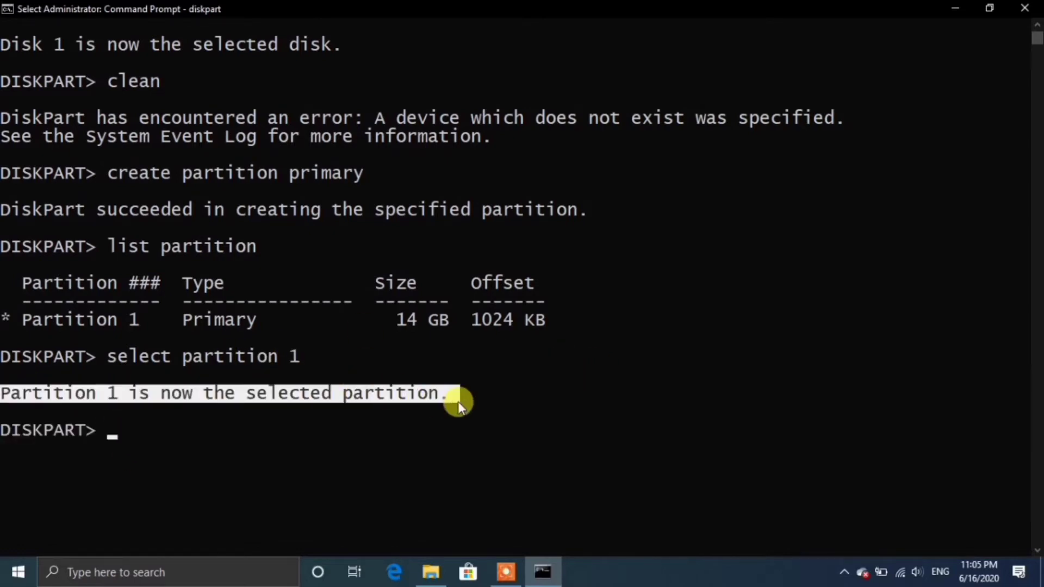
type("+")
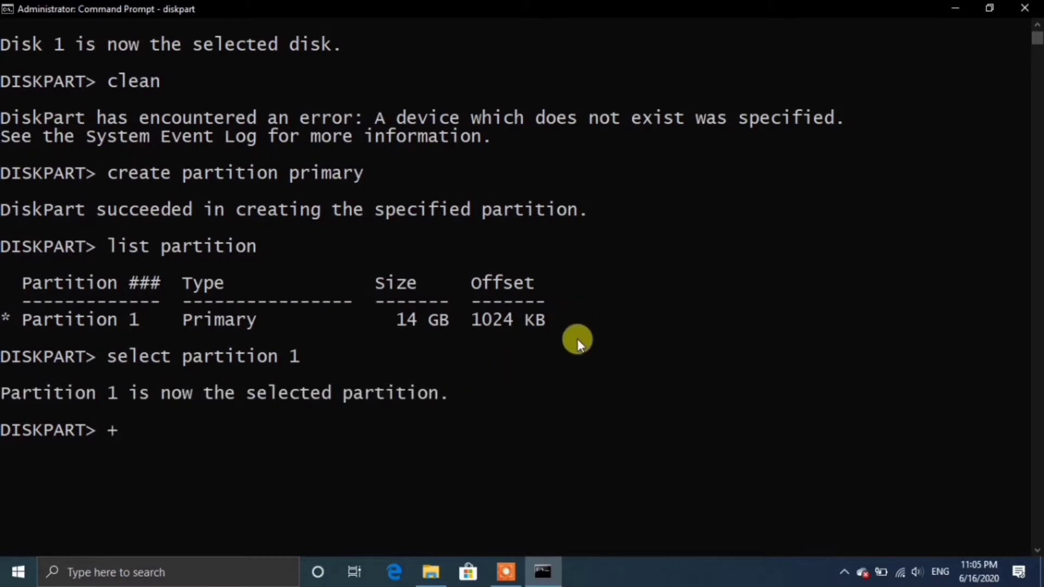
left_click(145, 433)
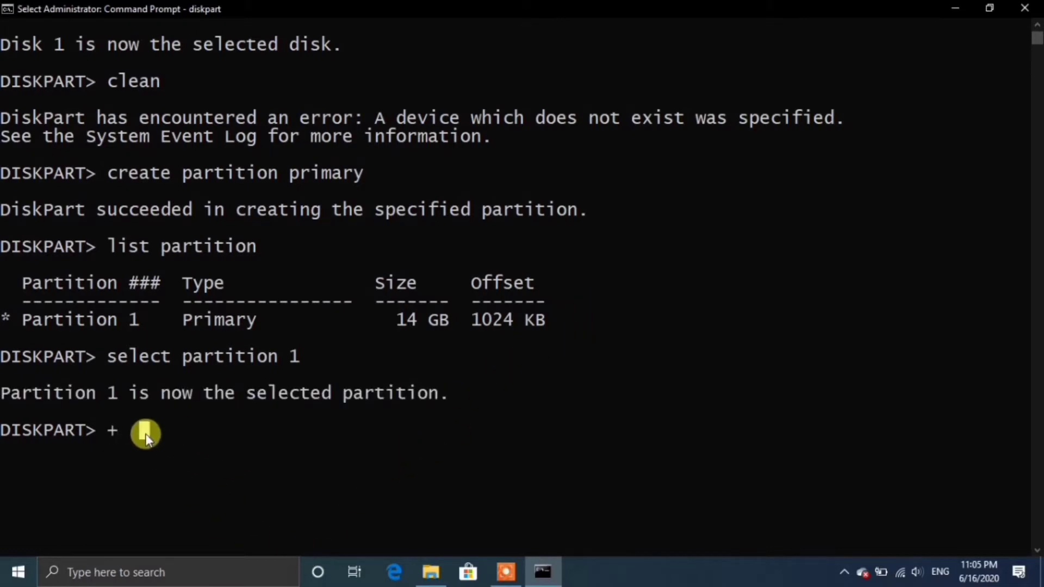
key("BackSpace")
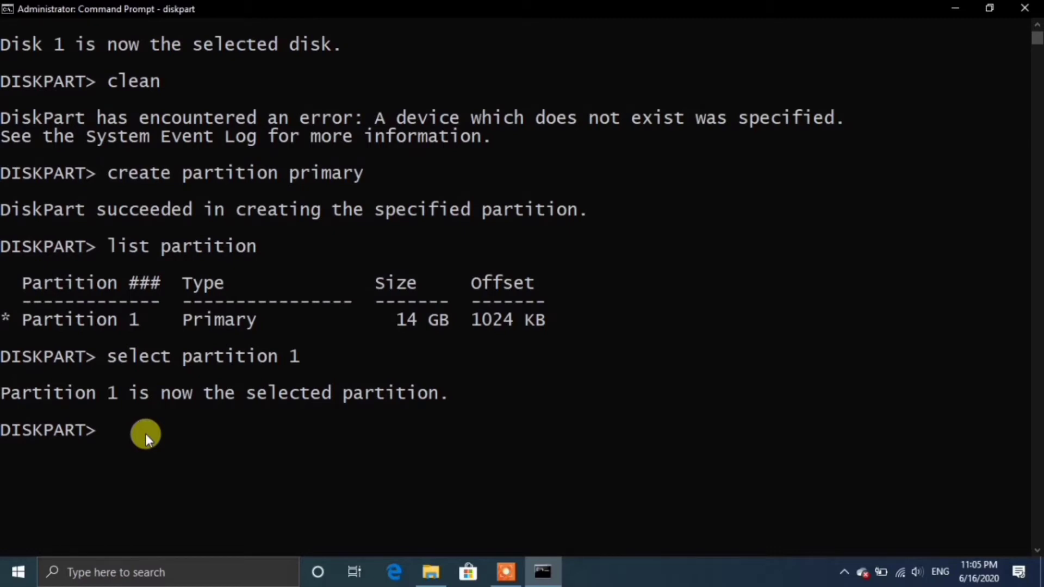
Mark the selected partition as active with the active command and check USB Drive (H:) in File Explorer
type("active")
key("Return")
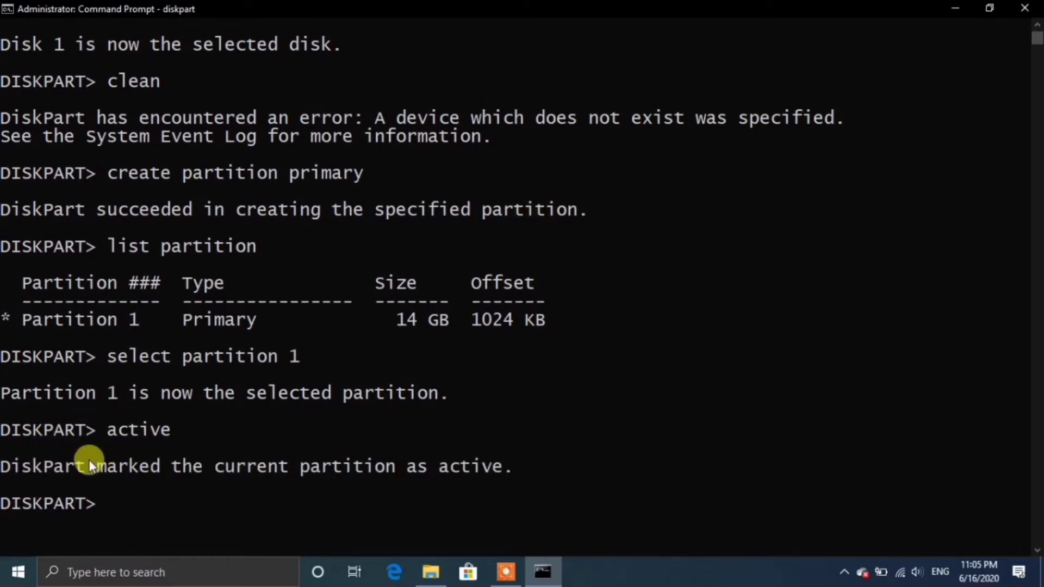
left_click_drag(102, 462, 482, 472)
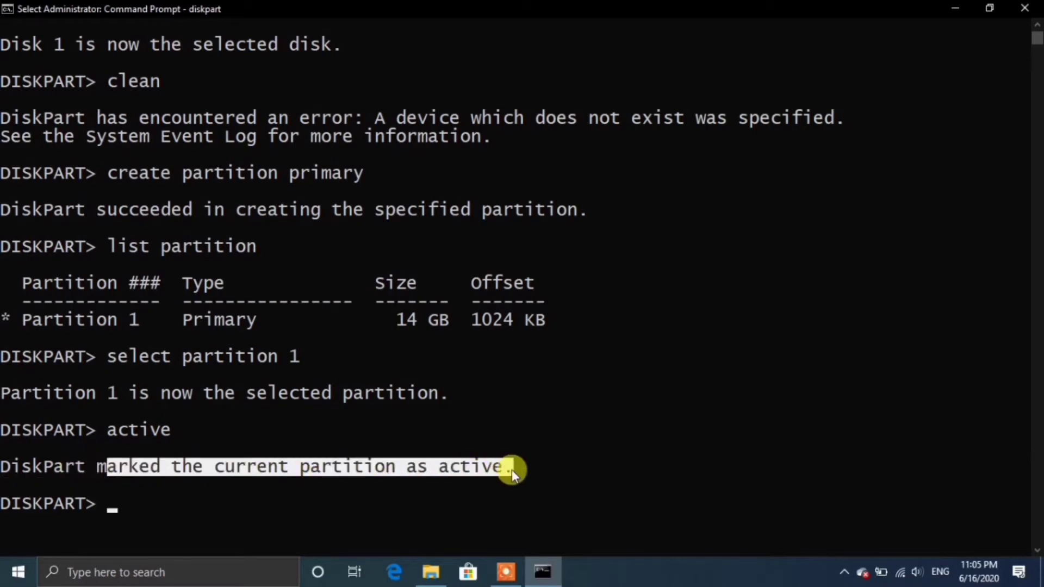
scroll(157, 512, "down", 3)
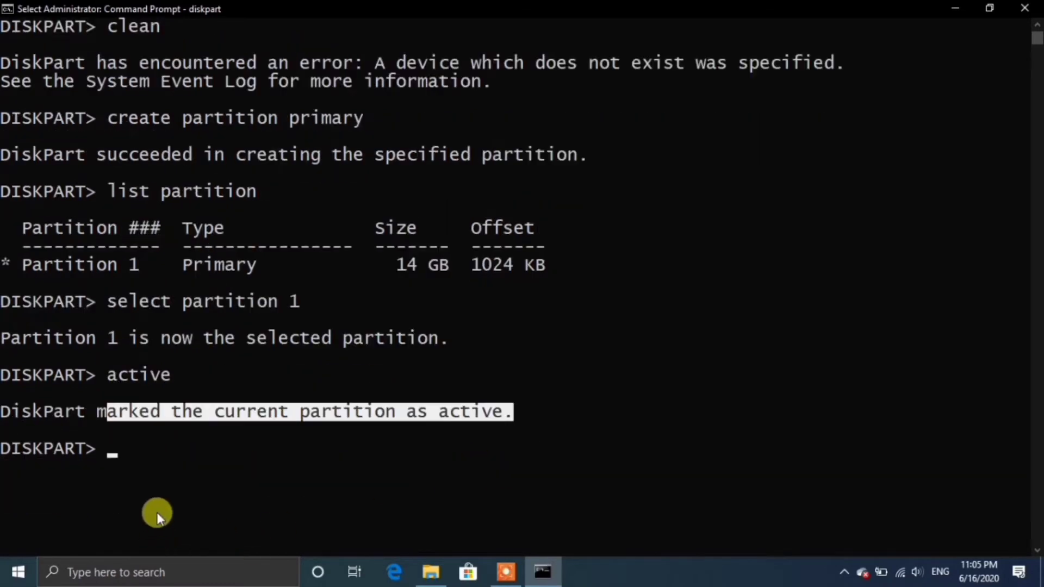
left_click(112, 355)
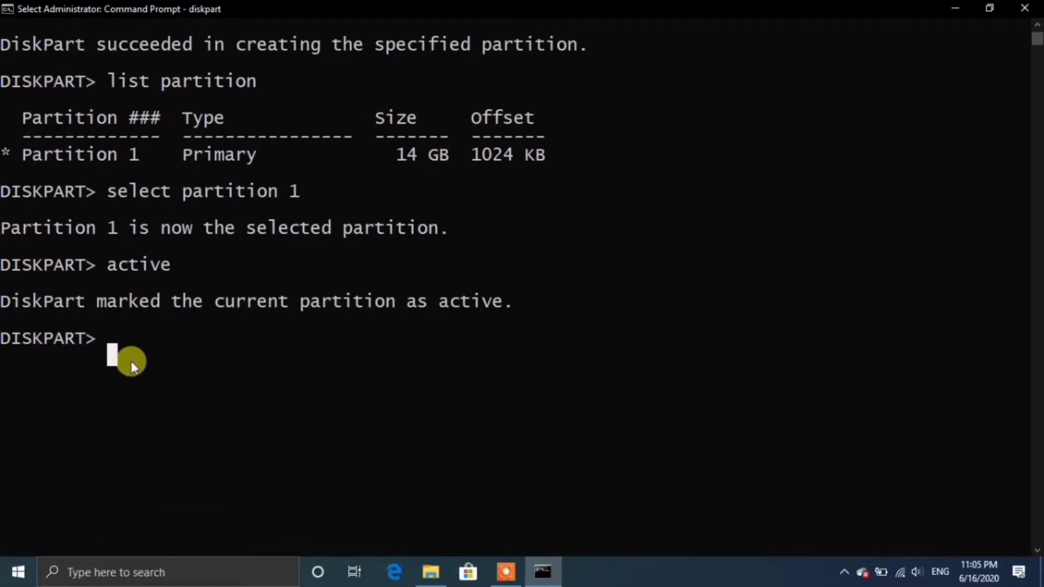
left_click(430, 574)
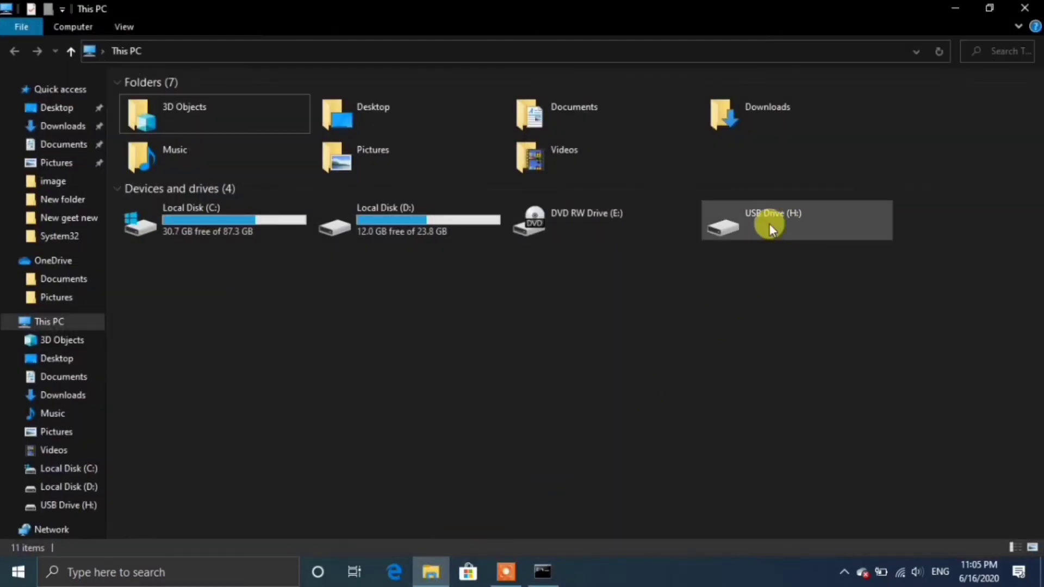
left_click(429, 574)
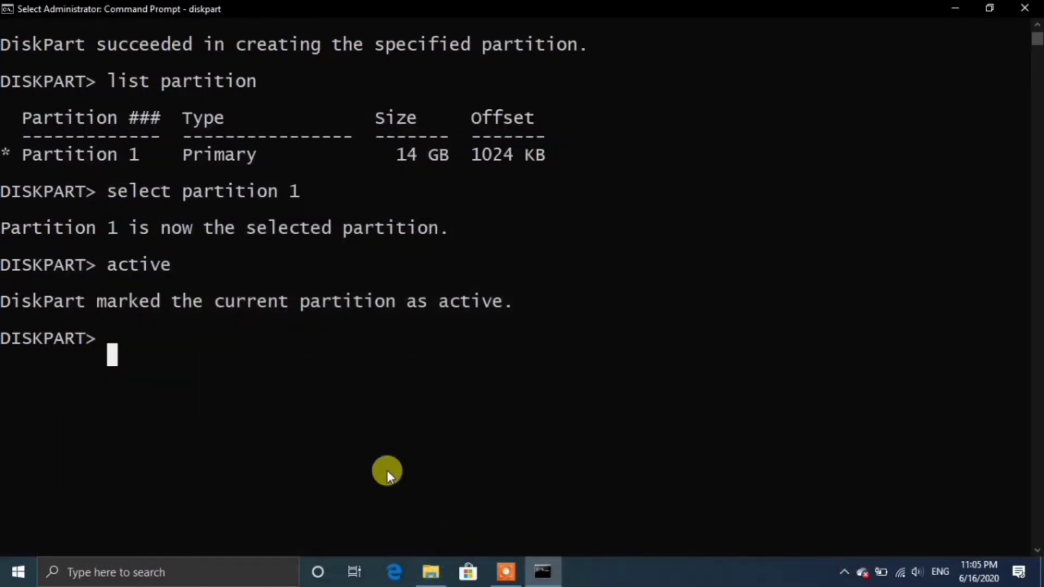
Quick-format the selected partition as NTFS with the command format fs=ntfs quick
type("fi")
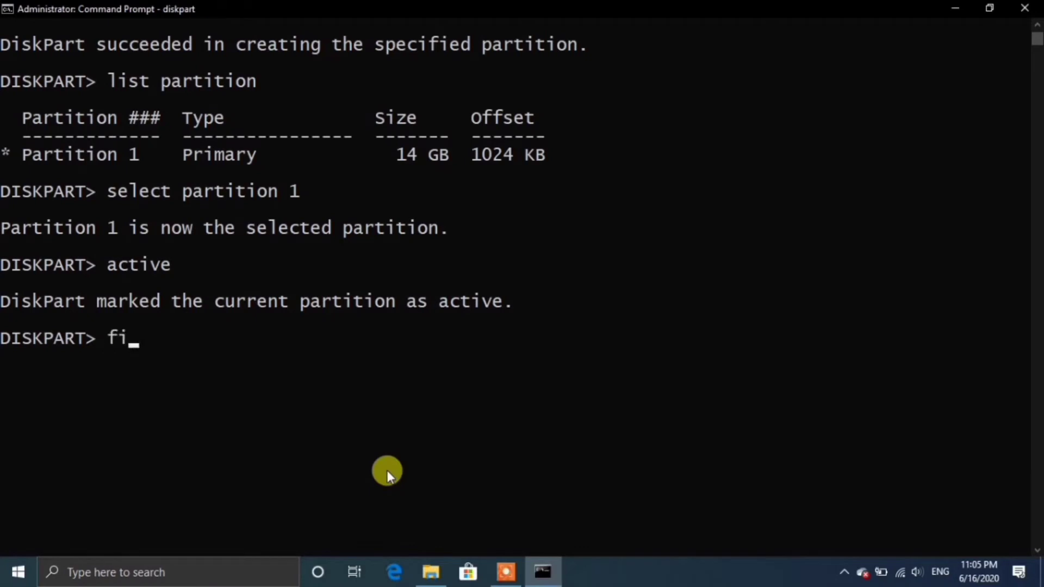
key("BackSpace")
type("ormate")
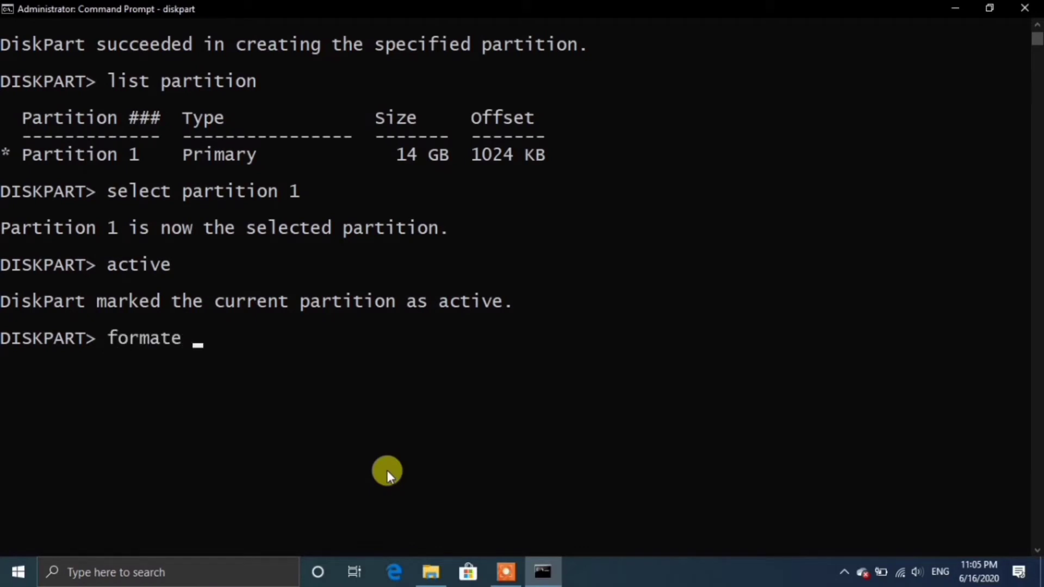
key("BackSpace")
type("fs=ntfs")
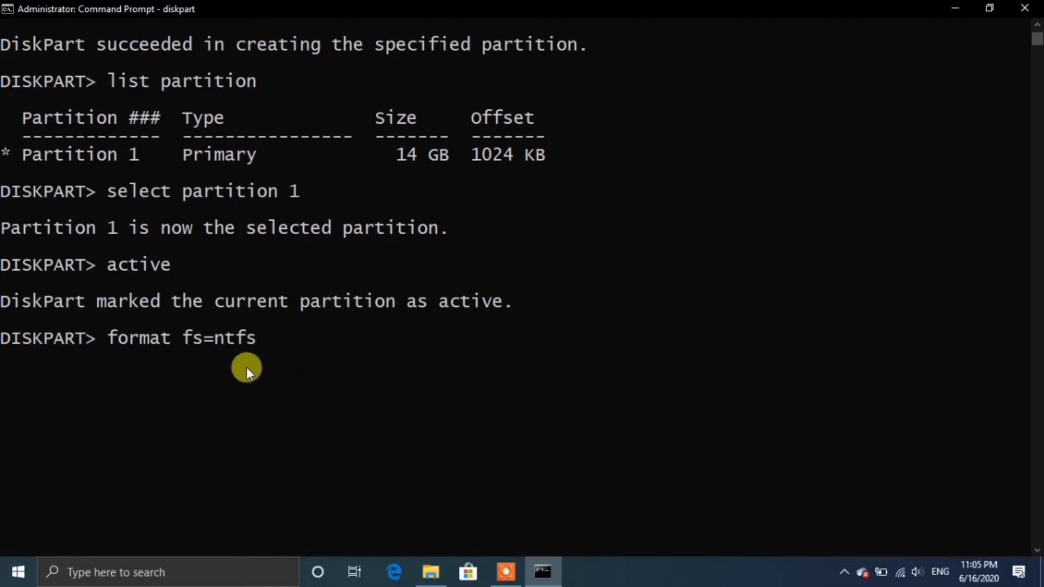
left_click_drag(178, 343, 296, 343)
left_click(304, 342)
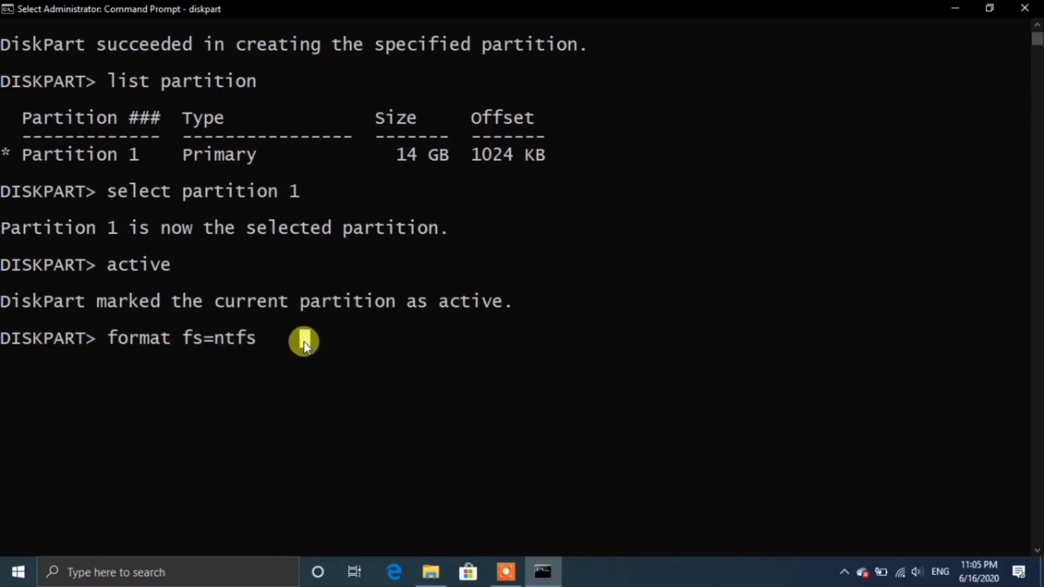
key("Escape")
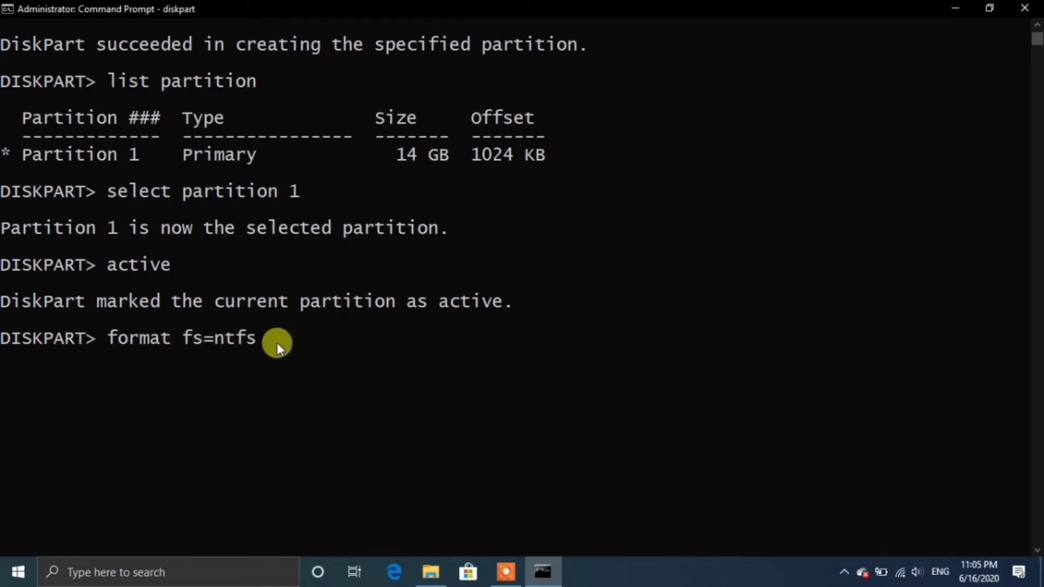
type("quick")
left_click_drag(271, 344, 330, 340)
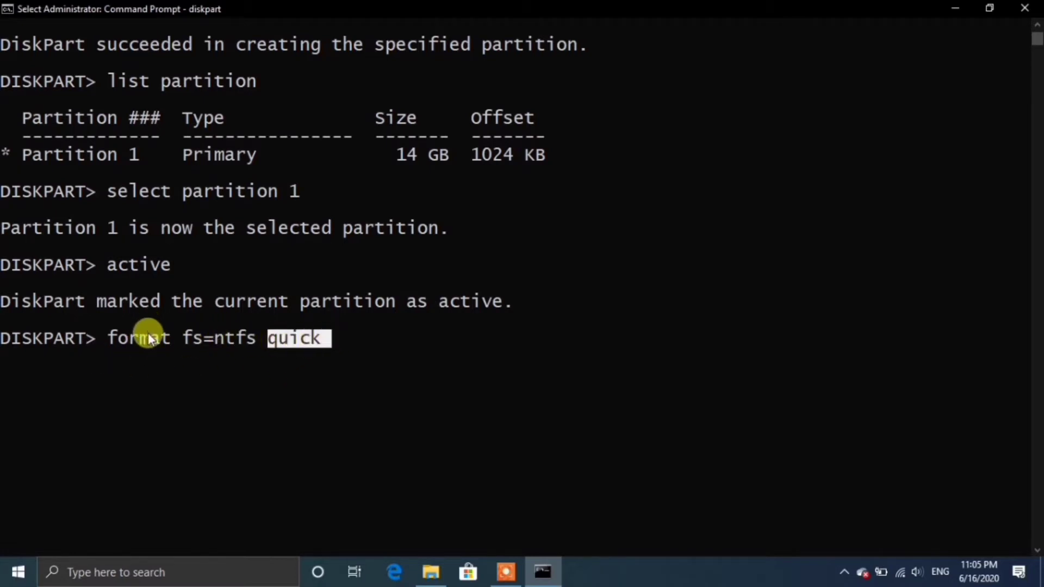
right_click(354, 340)
key("Return")
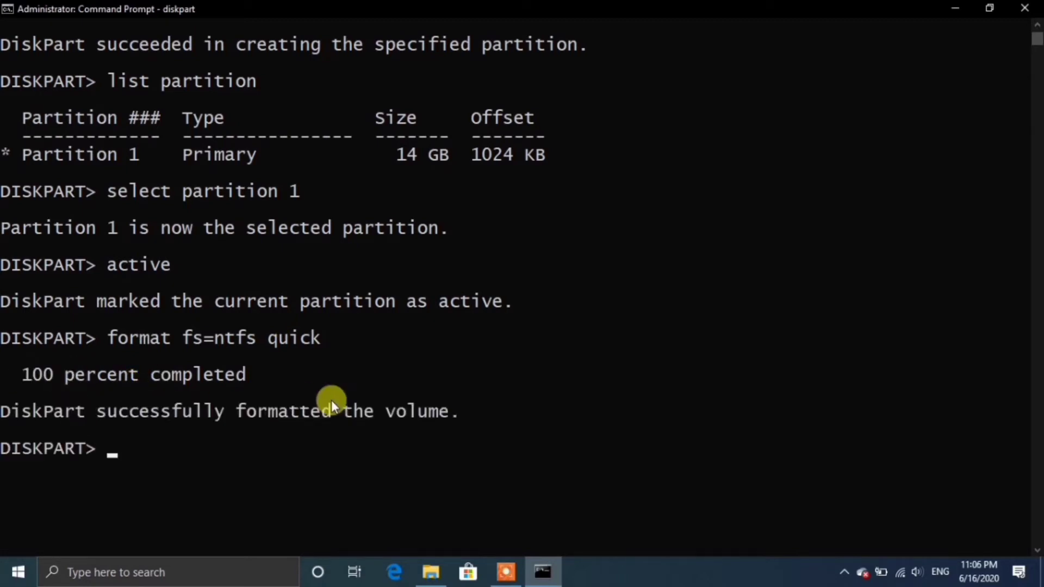
Check the capacity of USB Drive (H:) under This PC in File Explorer and return to Command Prompt
scroll(577, 437, "down", 1)
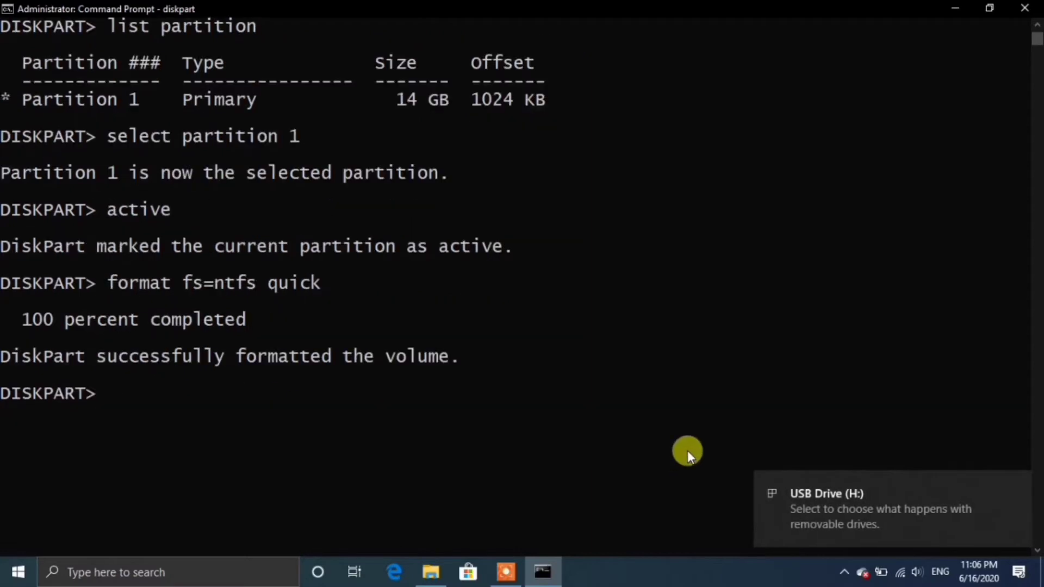
left_click(435, 568)
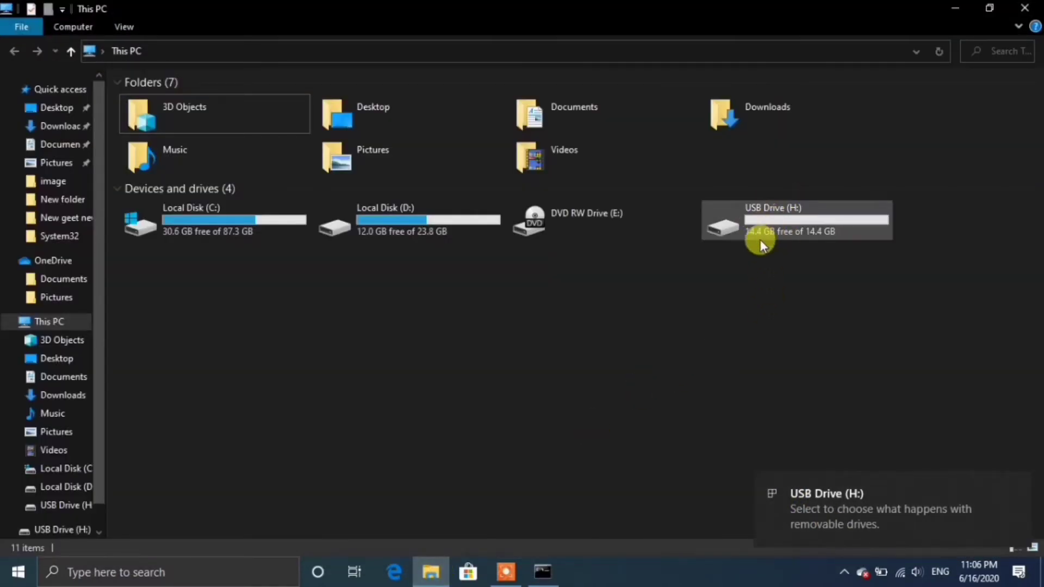
left_click(544, 572)
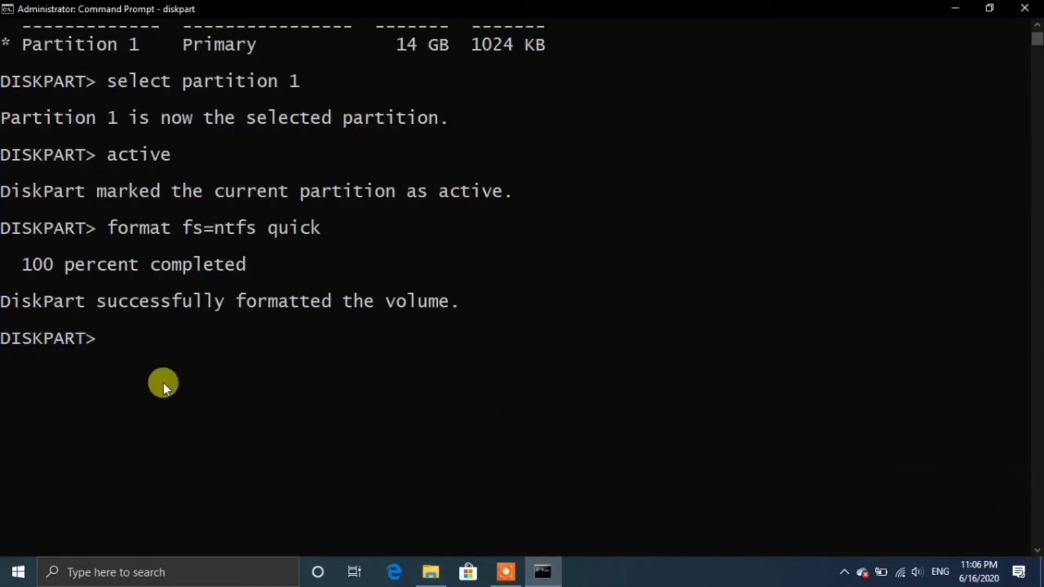
left_click(431, 571)
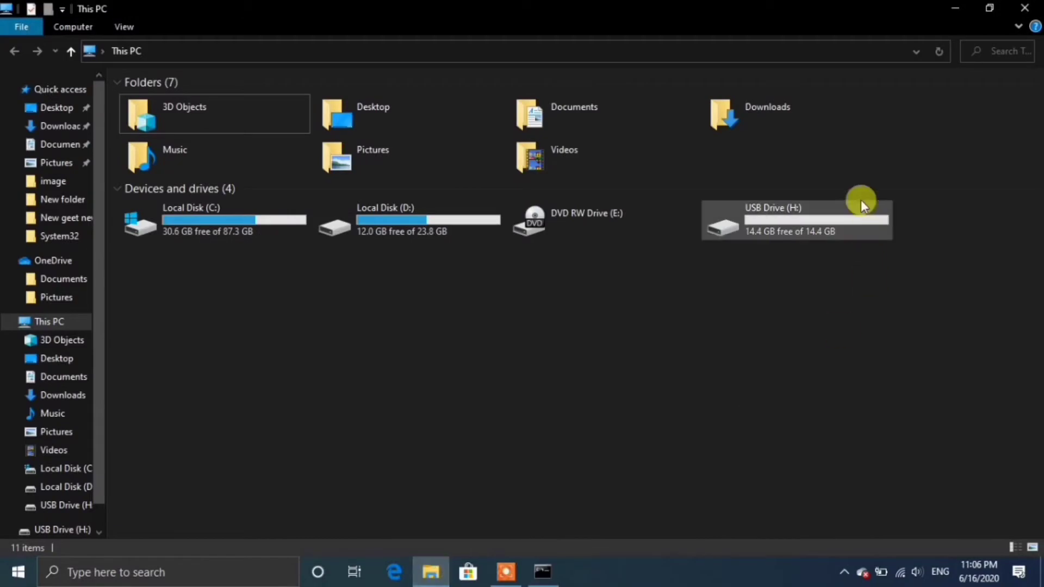
left_click(542, 571)
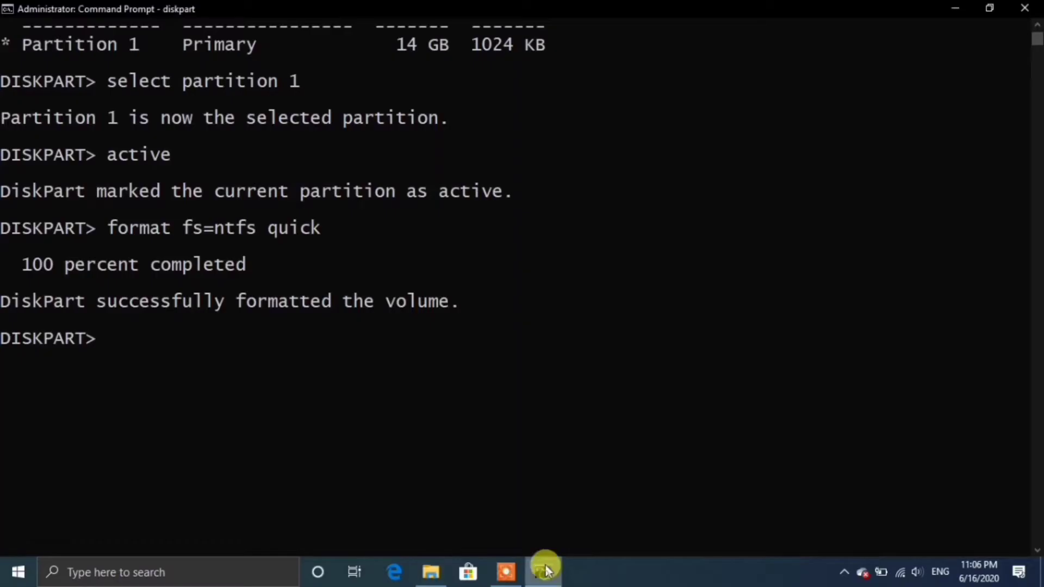
Assign a drive letter to the formatted volume with assign, check the USB drive in File Explorer and return to Command Prompt
type("assign")
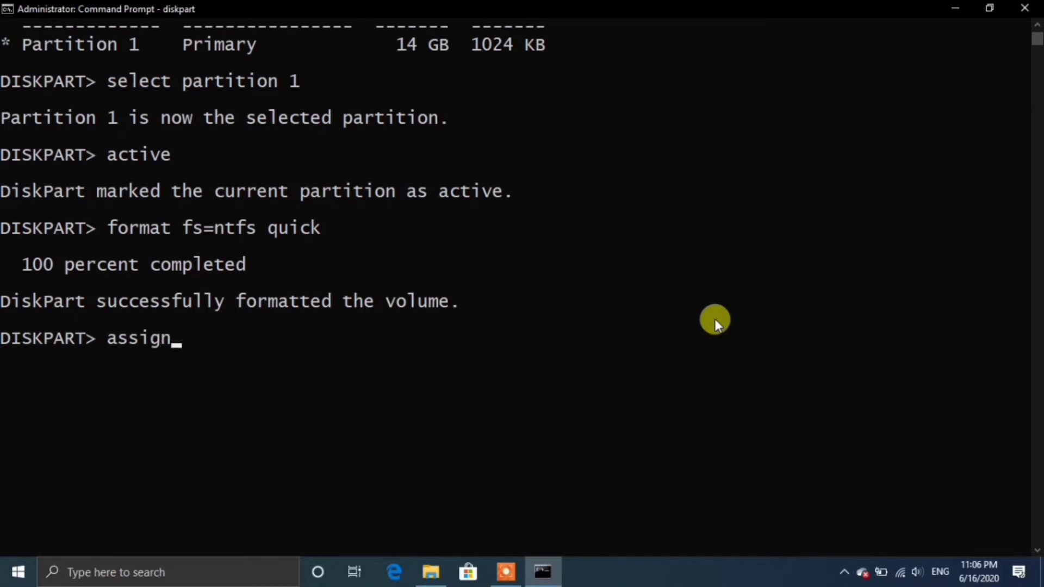
key("Return")
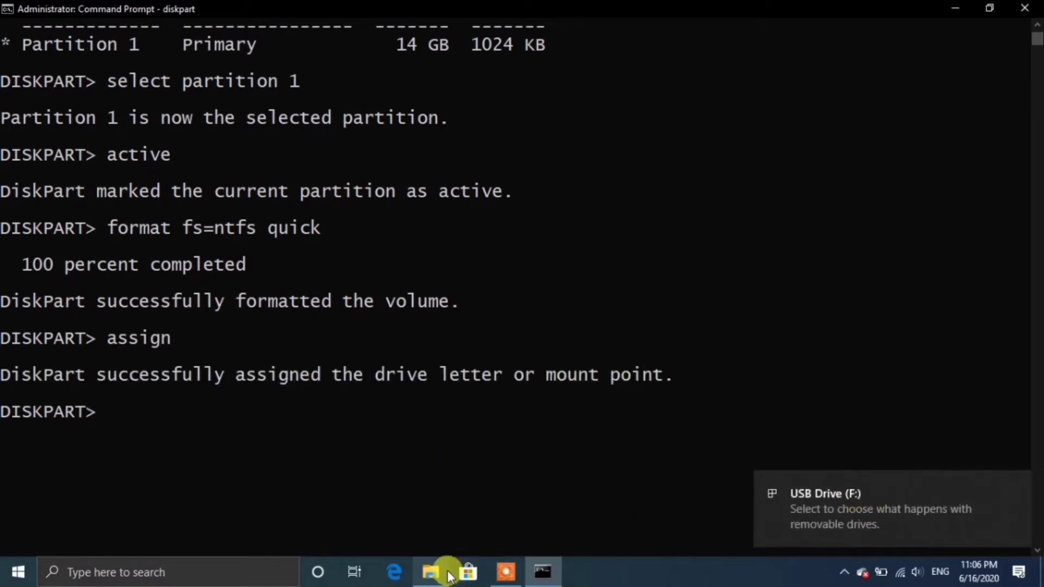
left_click(431, 572)
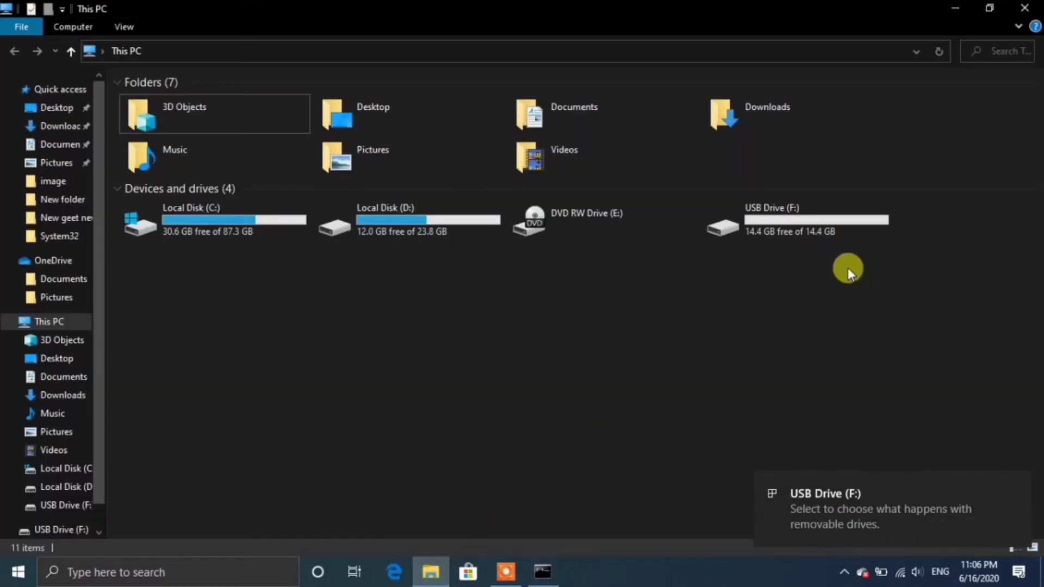
left_click(542, 571)
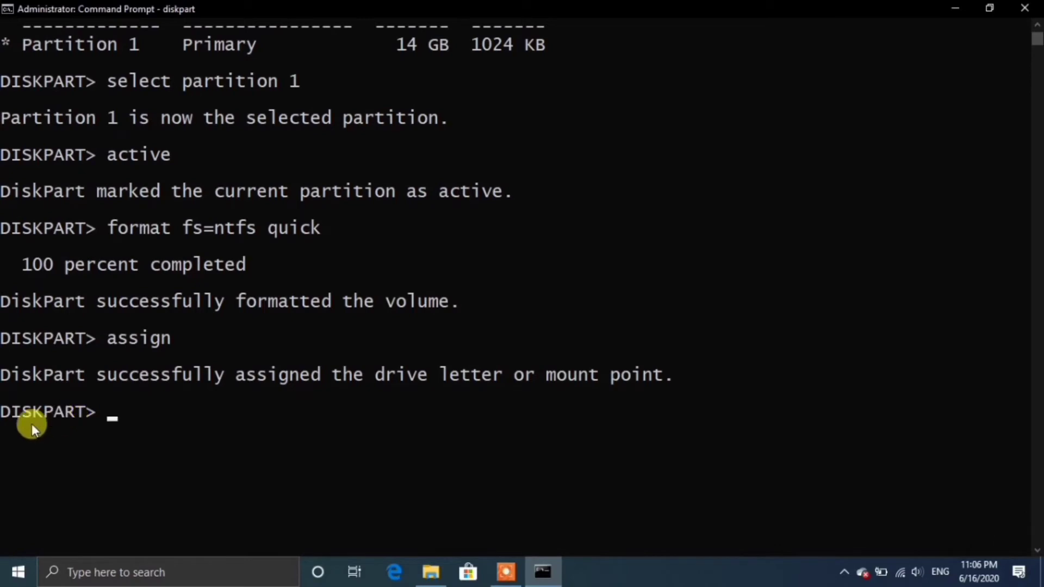
Leave DiskPart with the exit command and close Command Prompt with a second exit
type("exit")
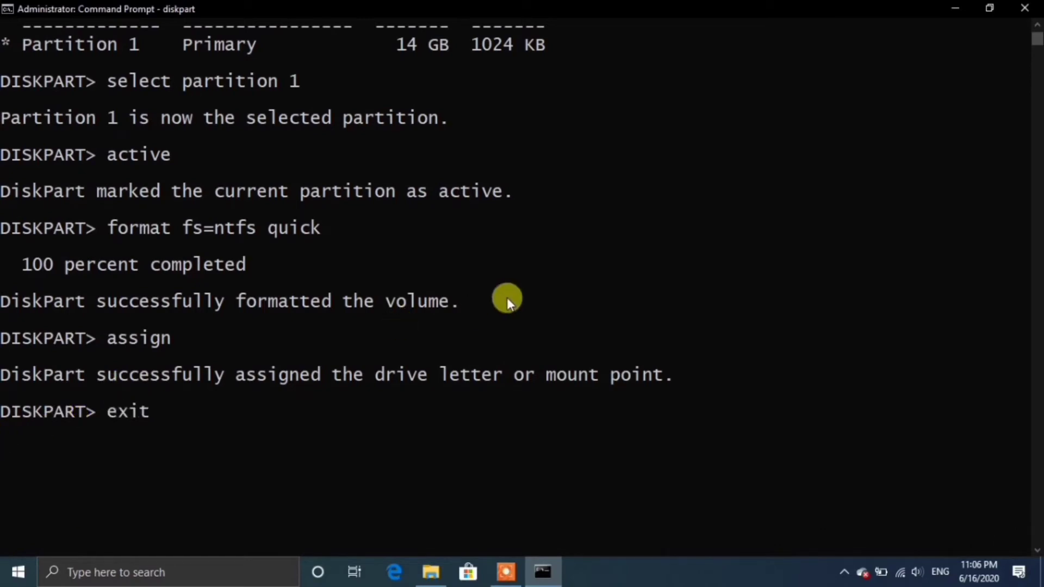
key("Return")
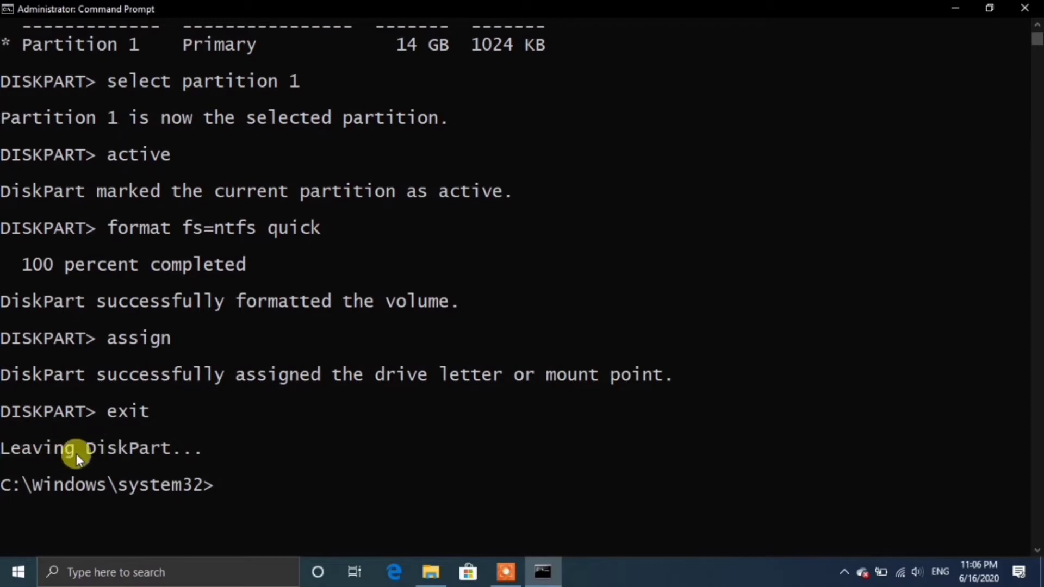
left_click_drag(93, 449, 194, 445)
scroll(262, 441, "down", 2)
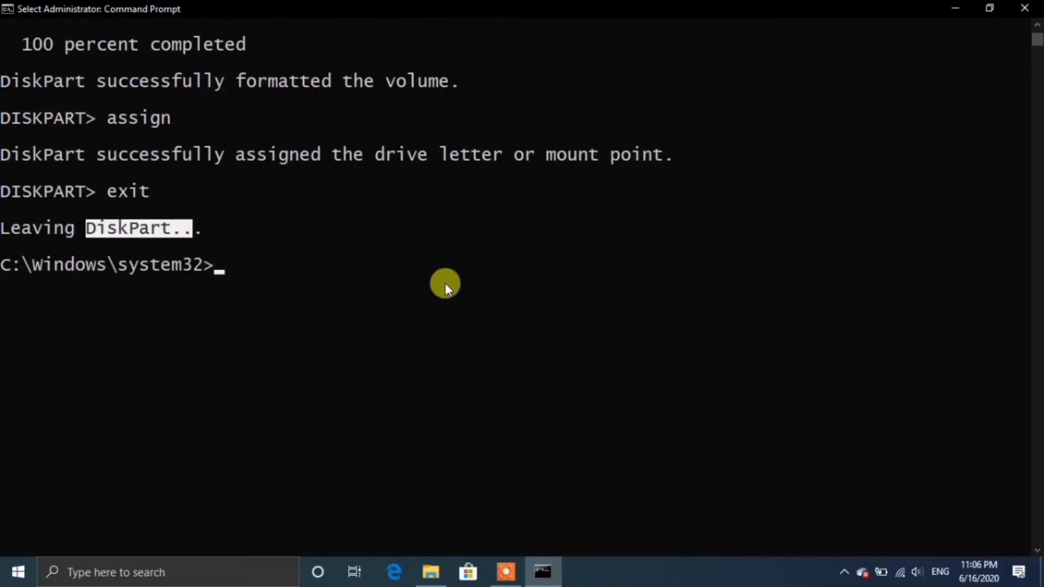
type("exit")
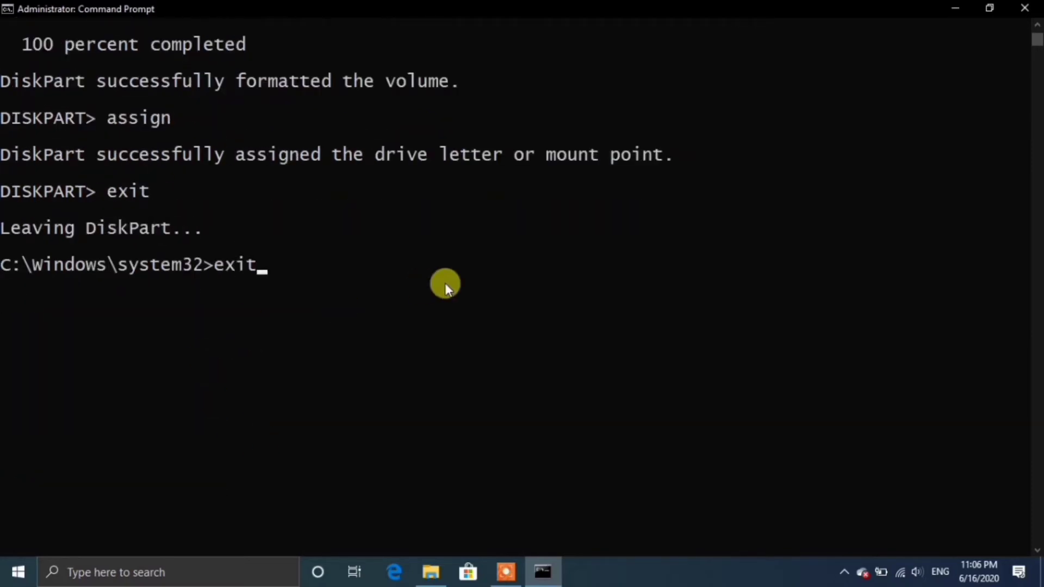
key("Return")
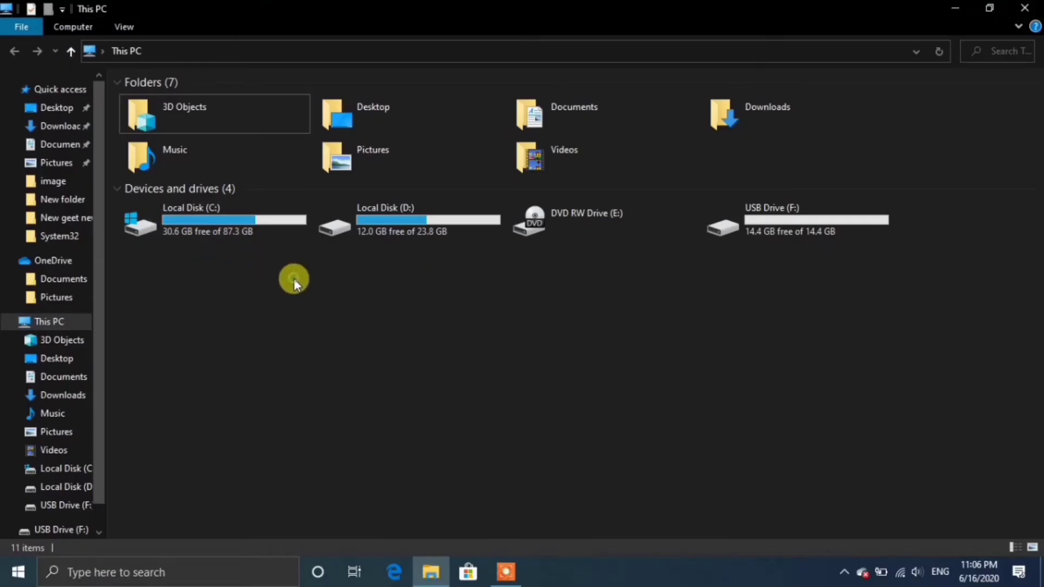
Check USB Drive (F:) under This PC in File Explorer and minimize the window
left_click_drag(694, 296, 913, 272)
left_click_drag(742, 273, 870, 211)
left_click(759, 286)
left_click(956, 8)
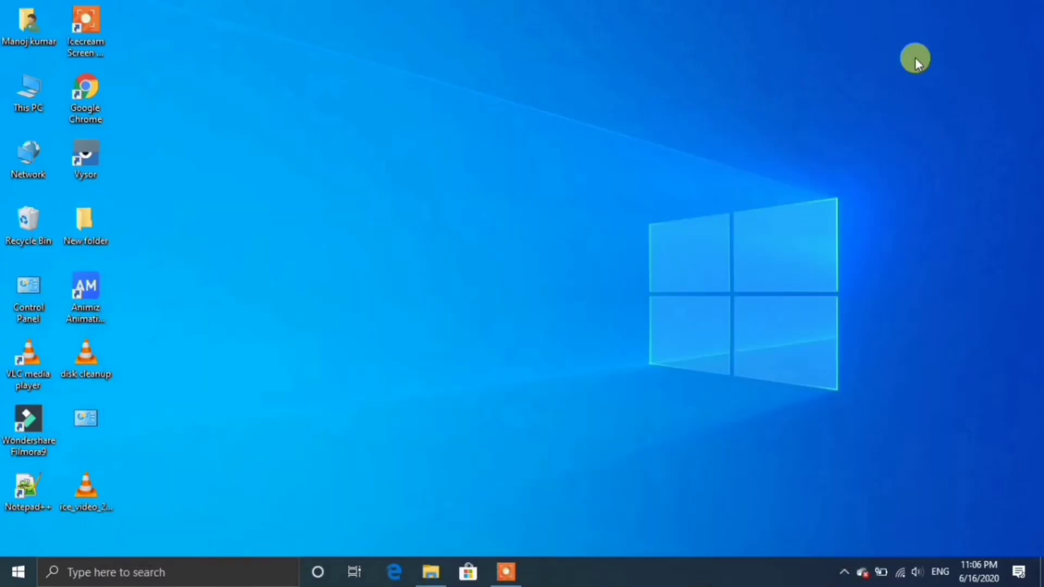
Switch to Google Chrome, search for "windows 10 downloader" and open Microsoft's Download Windows 10 Disc Image result
double_click(96, 103)
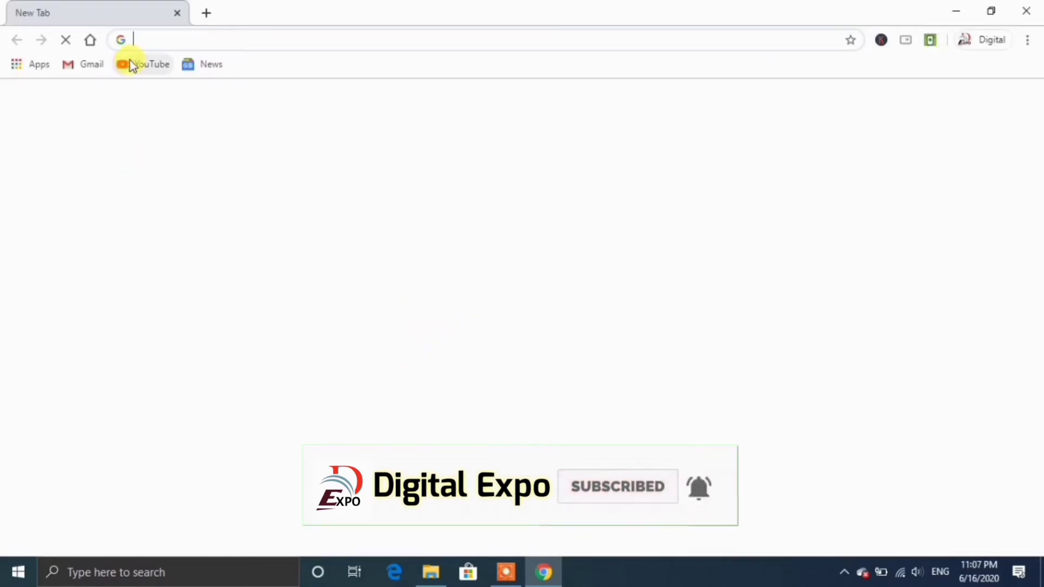
left_click(148, 39)
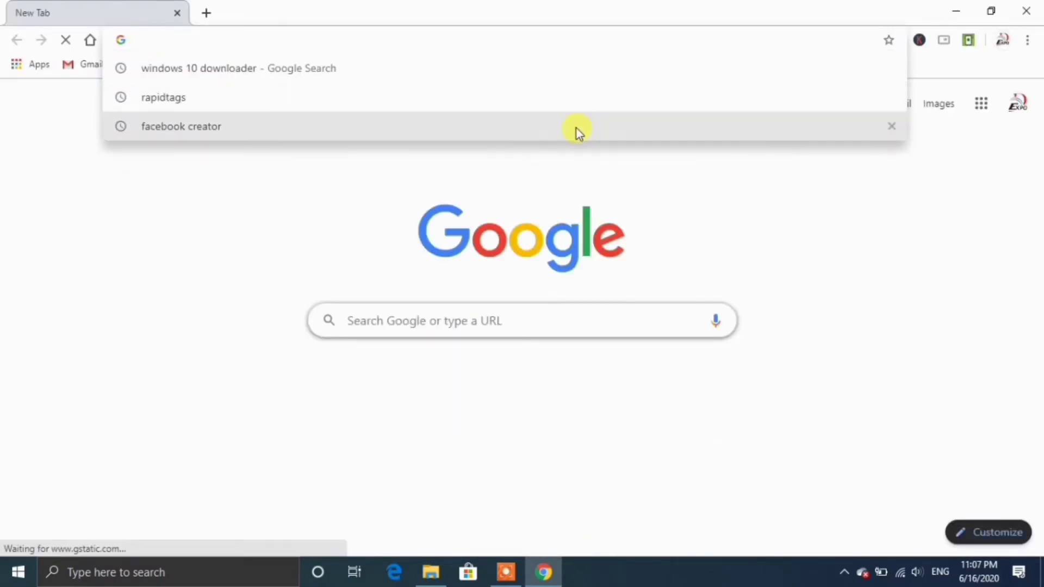
type("wind")
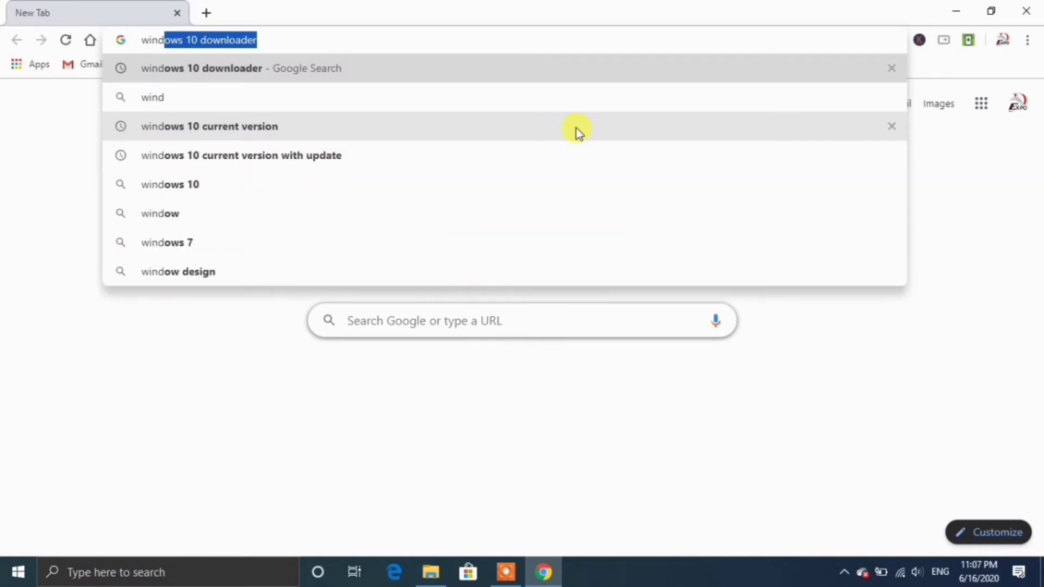
type("ows ")
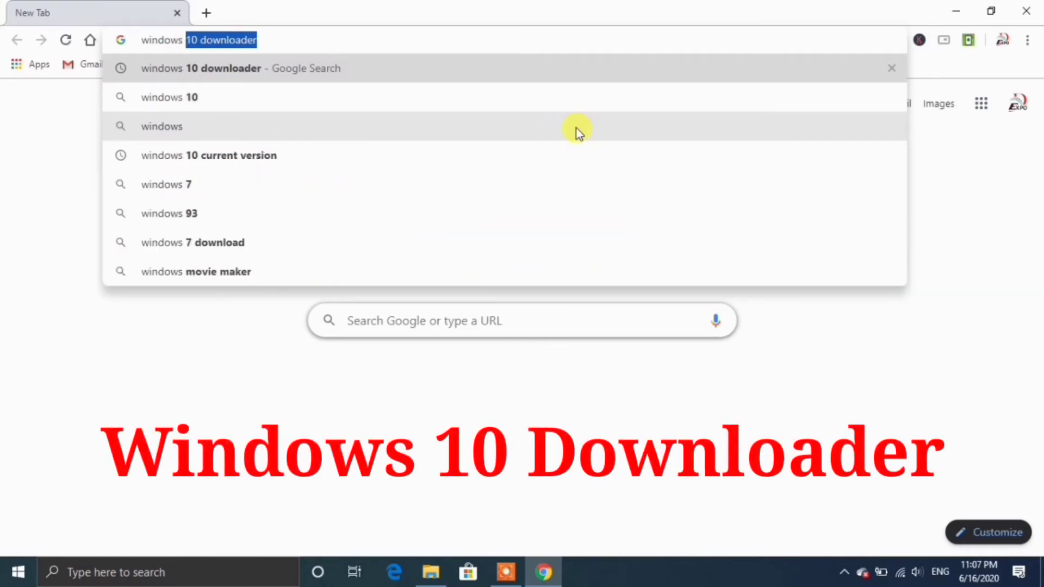
type("10 do")
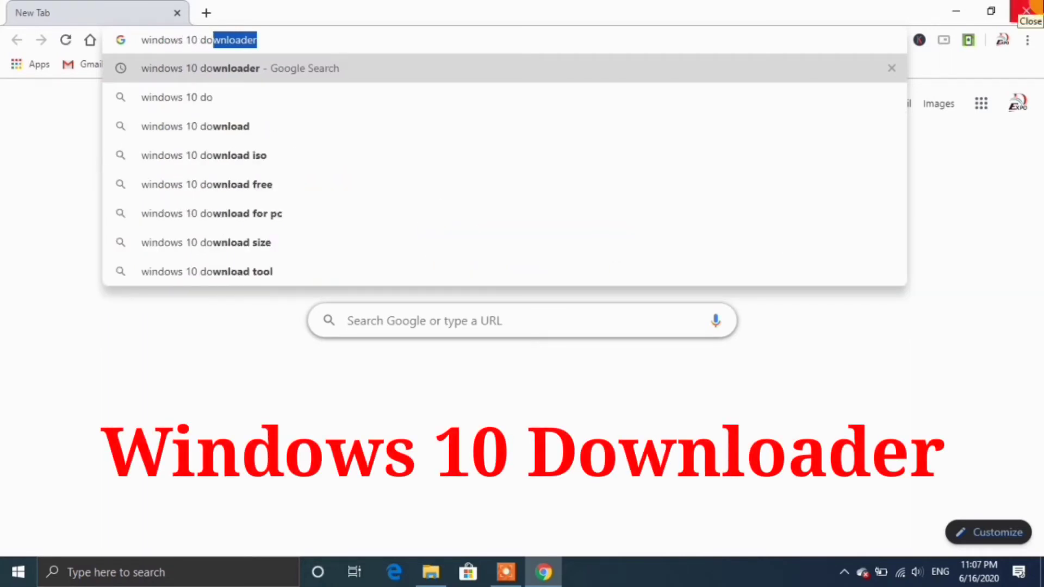
type("wnloader")
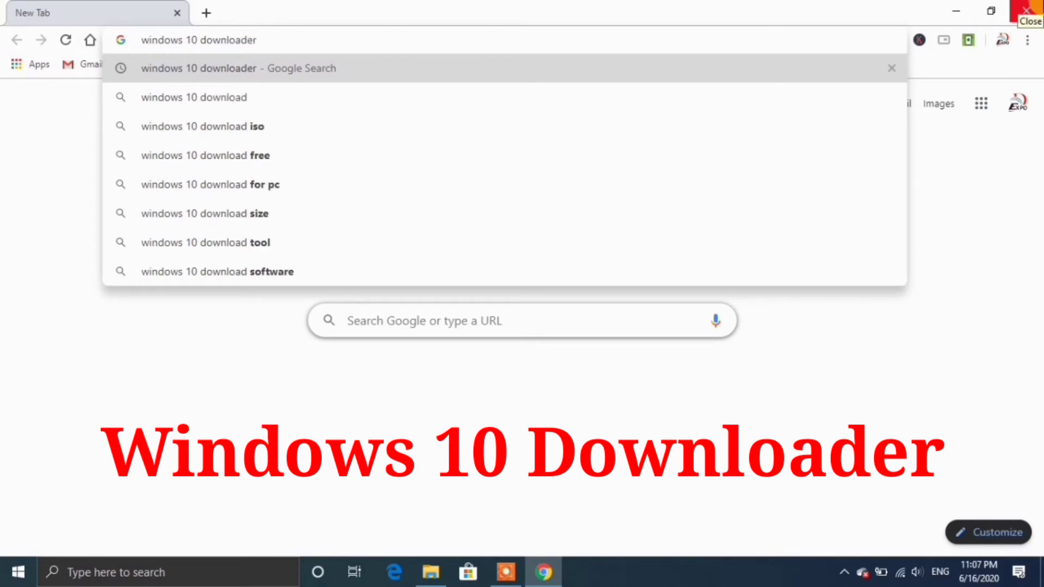
key("Return")
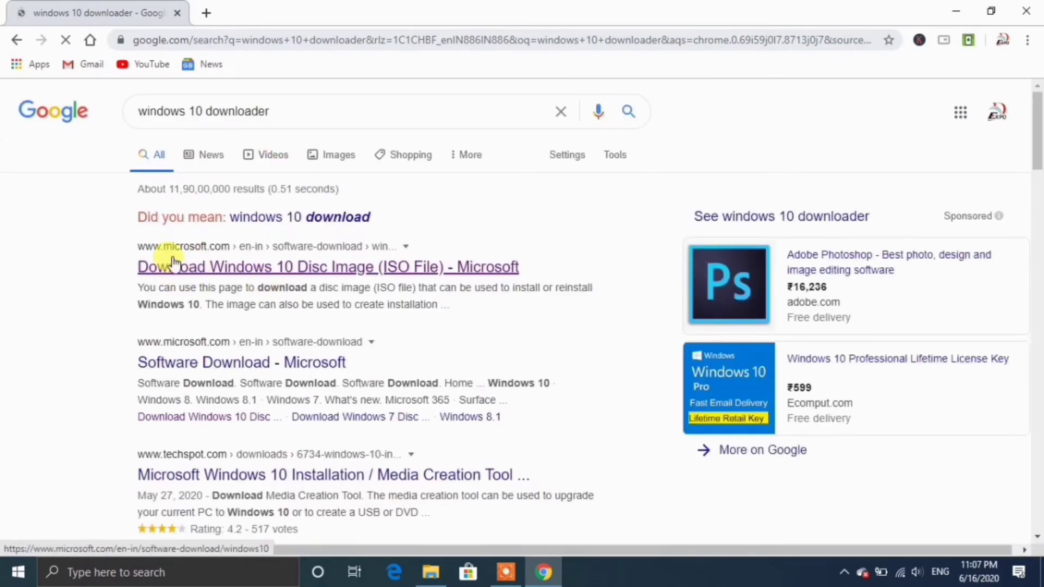
left_click(213, 274)
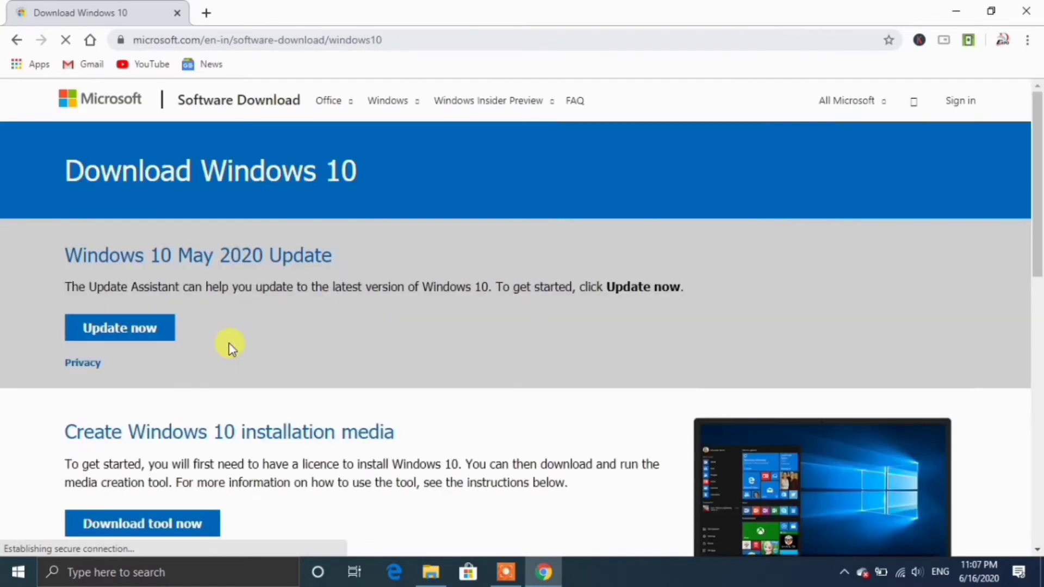
Review the Windows 10 May 2020 Update and installation media sections of the download page
scroll(303, 279, "down", 4)
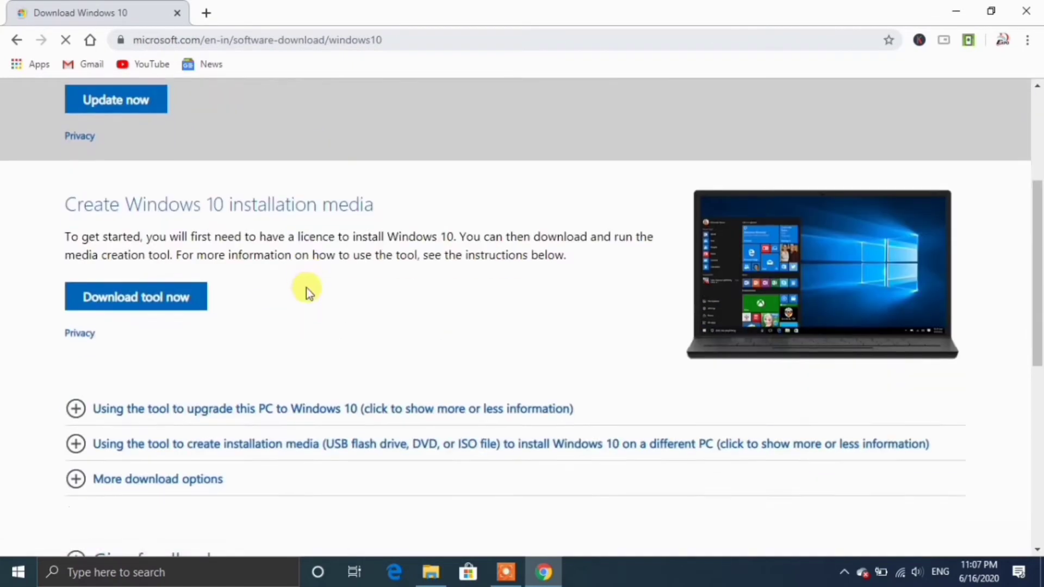
scroll(327, 337, "up", 4)
left_click(89, 327)
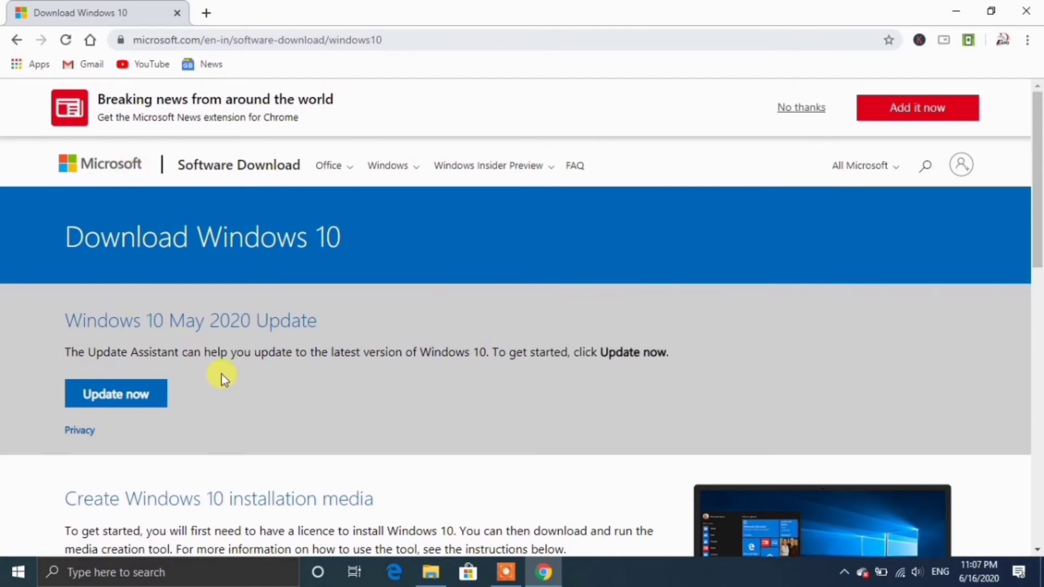
scroll(196, 323, "down", 2)
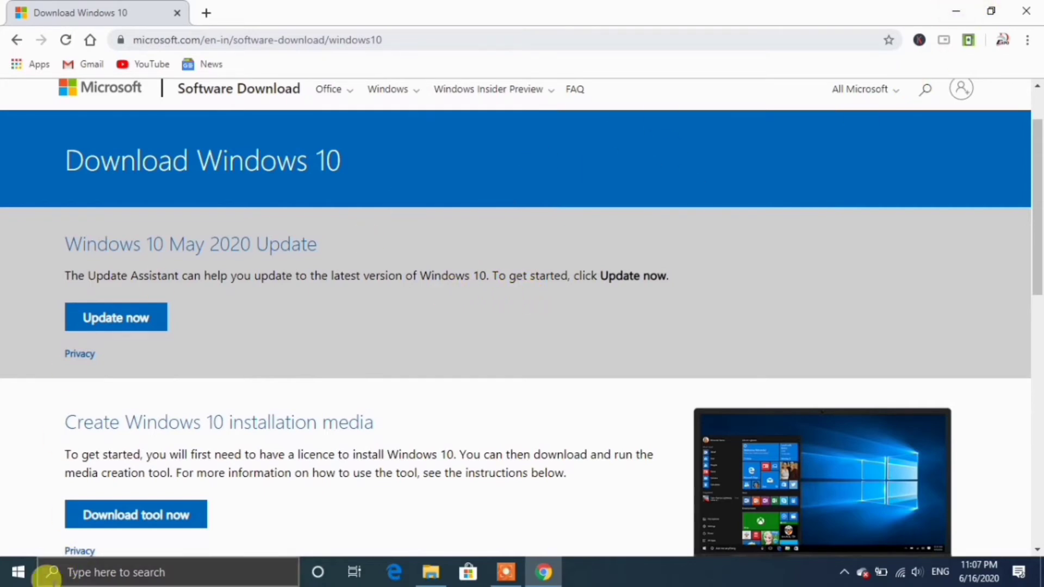
Check the installed Windows version with winver and compare it with the Windows 10 May 2020 Update heading on the page
left_click(98, 572)
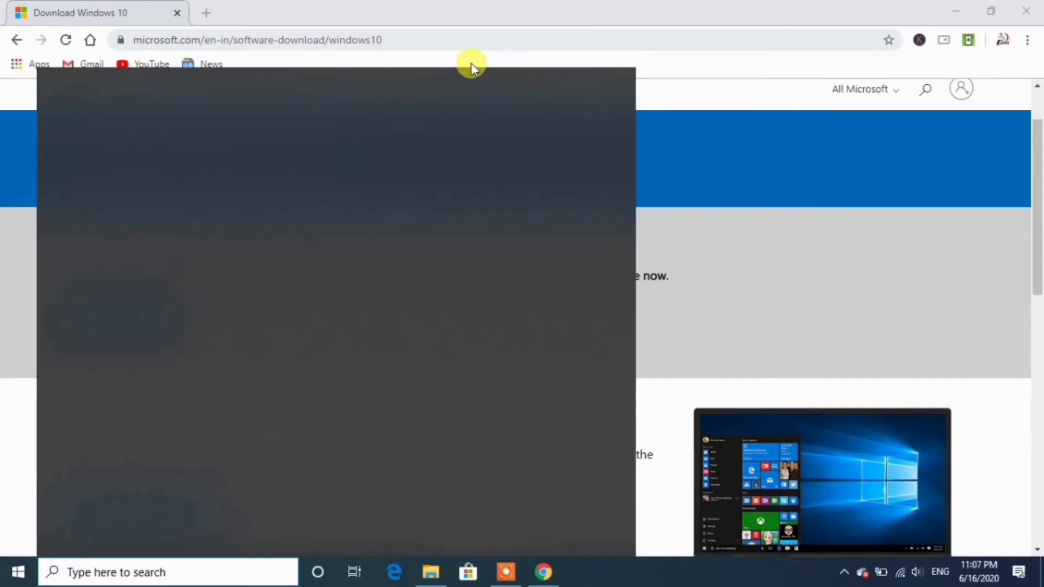
type("winver")
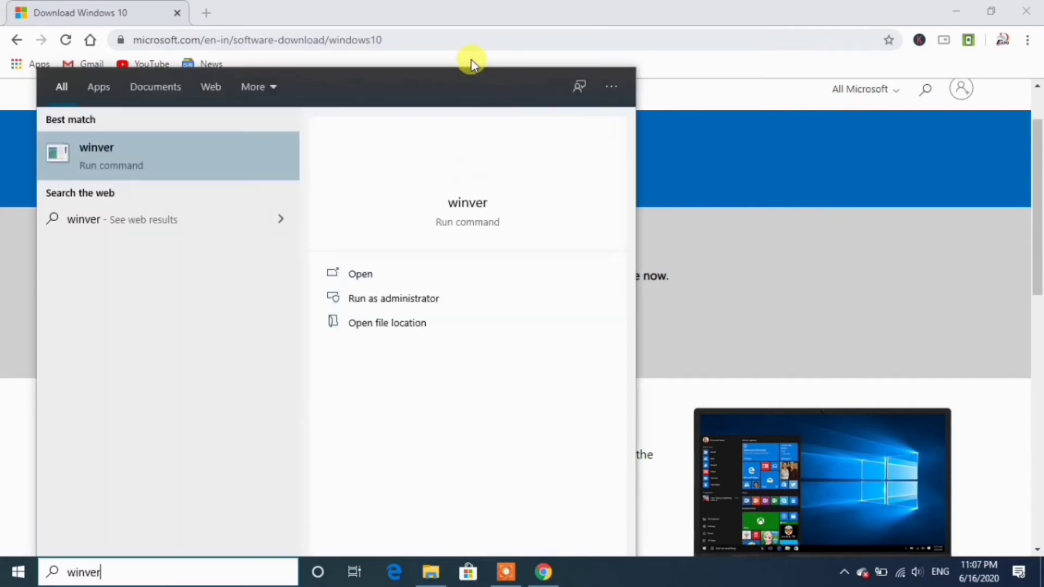
key("Return")
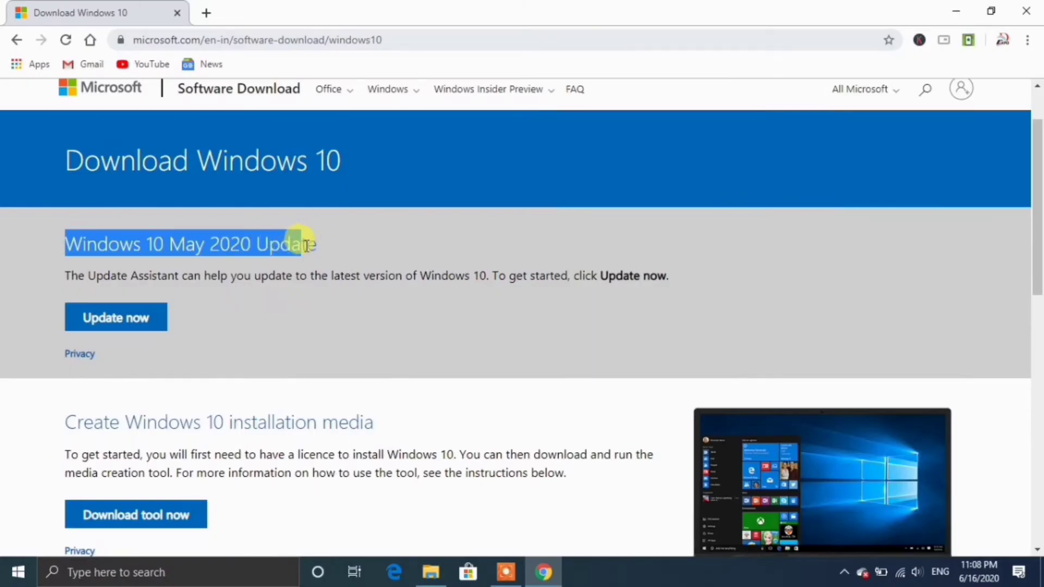
left_click_drag(308, 245, 325, 245)
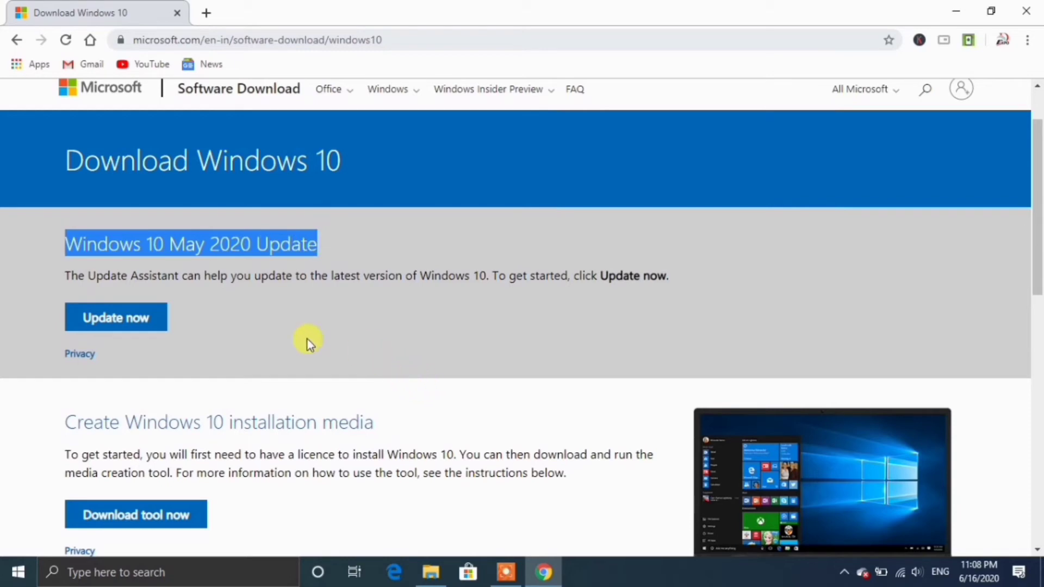
Download the media creation tool for Windows 10 installation media and show MediaCreationTool2004.exe in its folder
scroll(255, 331, "down", 4)
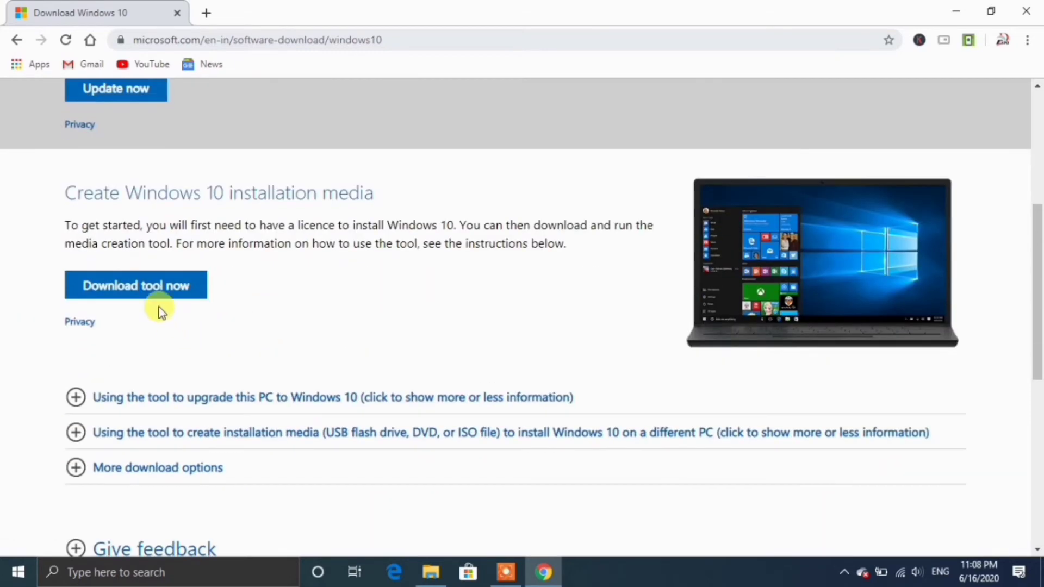
left_click(133, 294)
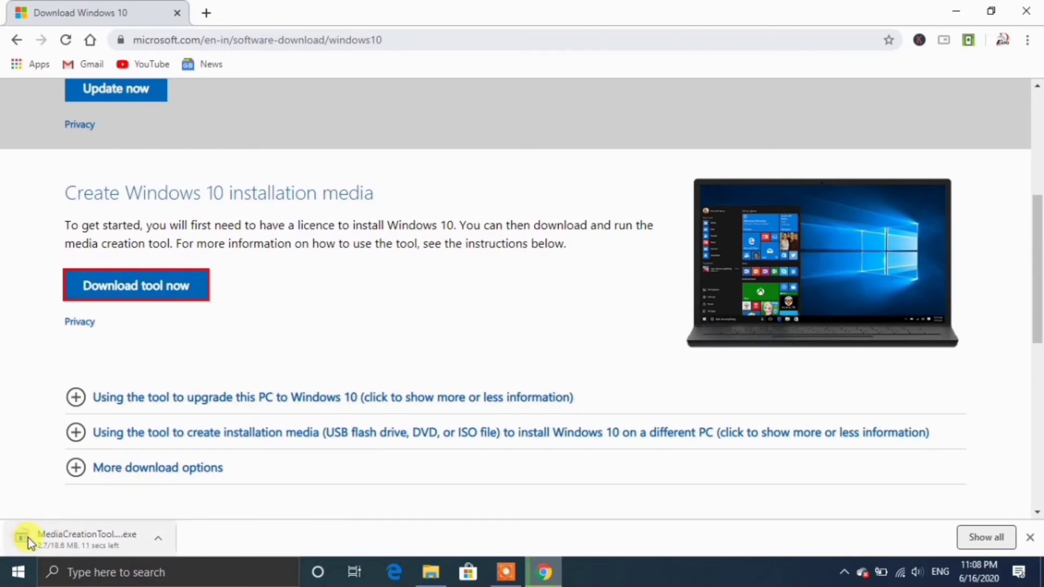
key("ctrl+j")
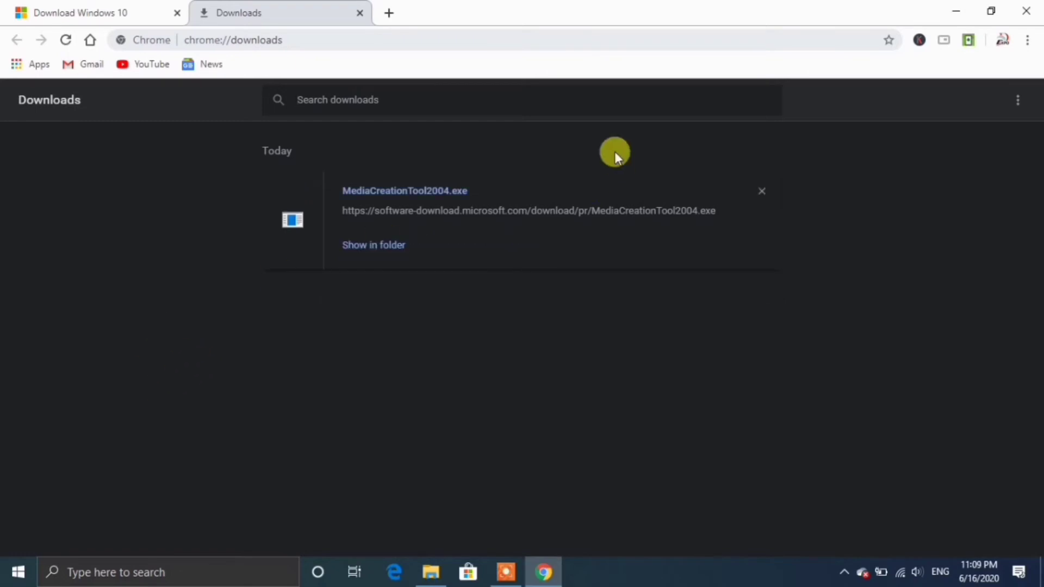
left_click(367, 248)
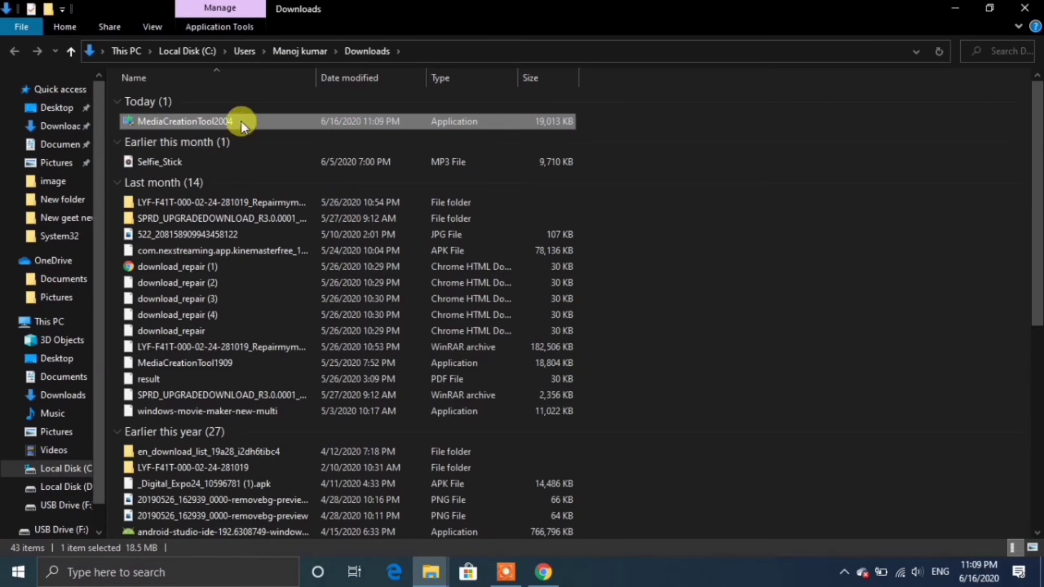
Launch MediaCreationTool2004 from the Downloads folder and minimize the File Explorer and Chrome windows
right_click(240, 121)
left_click(279, 152)
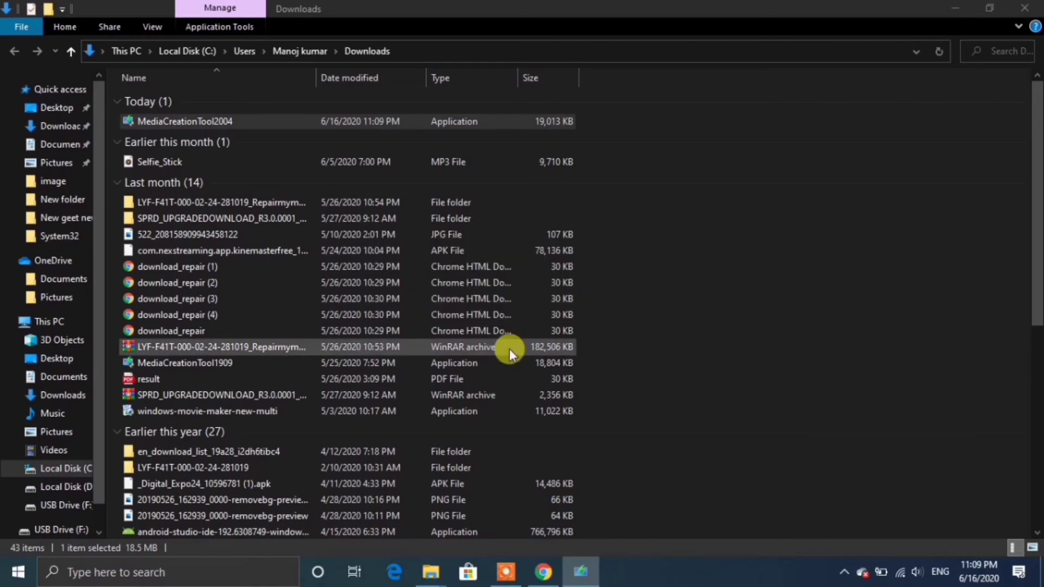
left_click(953, 5)
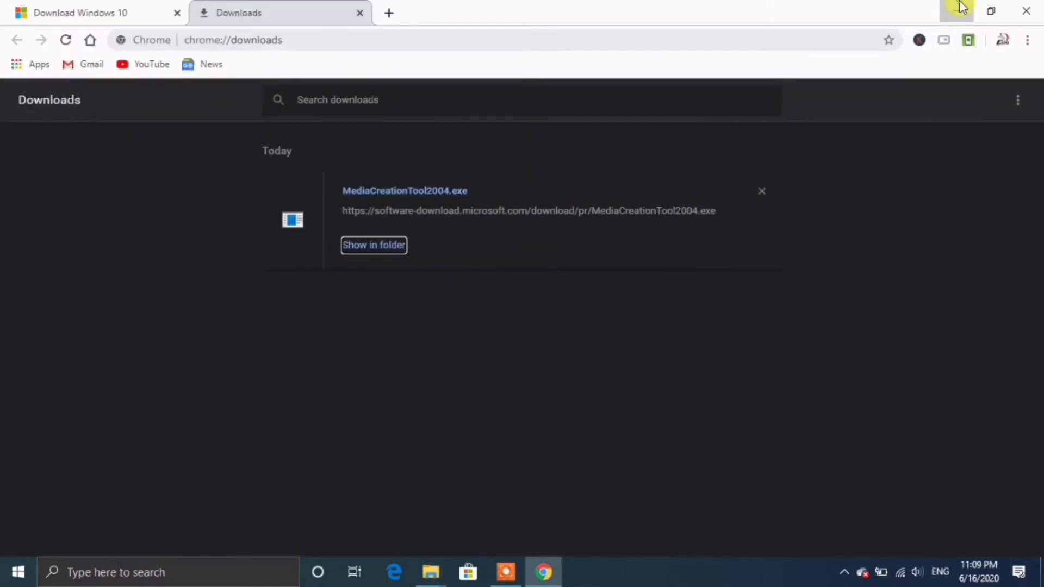
left_click(956, 8)
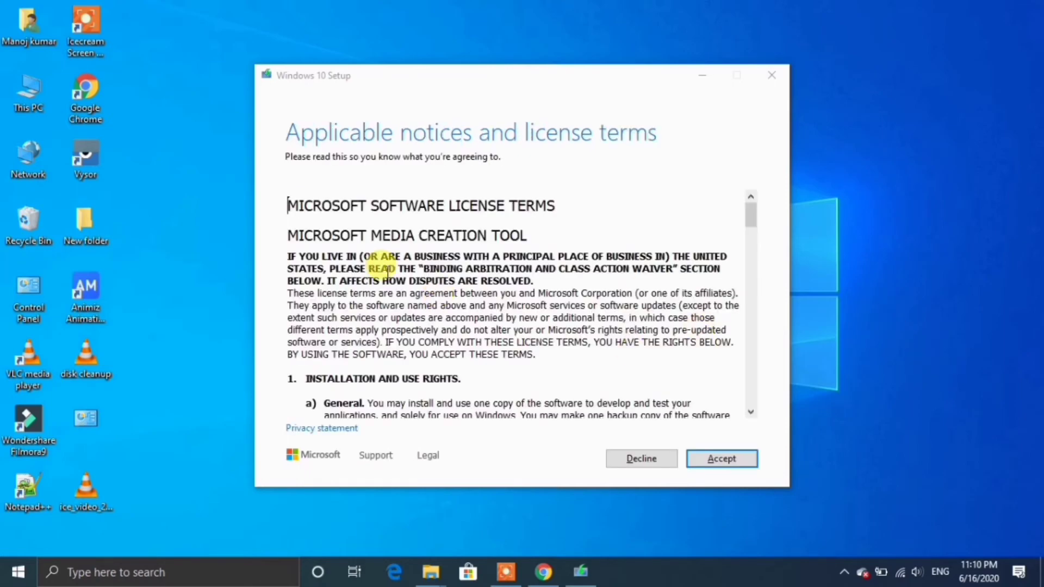
Read through the Microsoft Media Creation Tool license terms in Windows 10 Setup and accept them
scroll(381, 270, "down", 10)
left_click(296, 134)
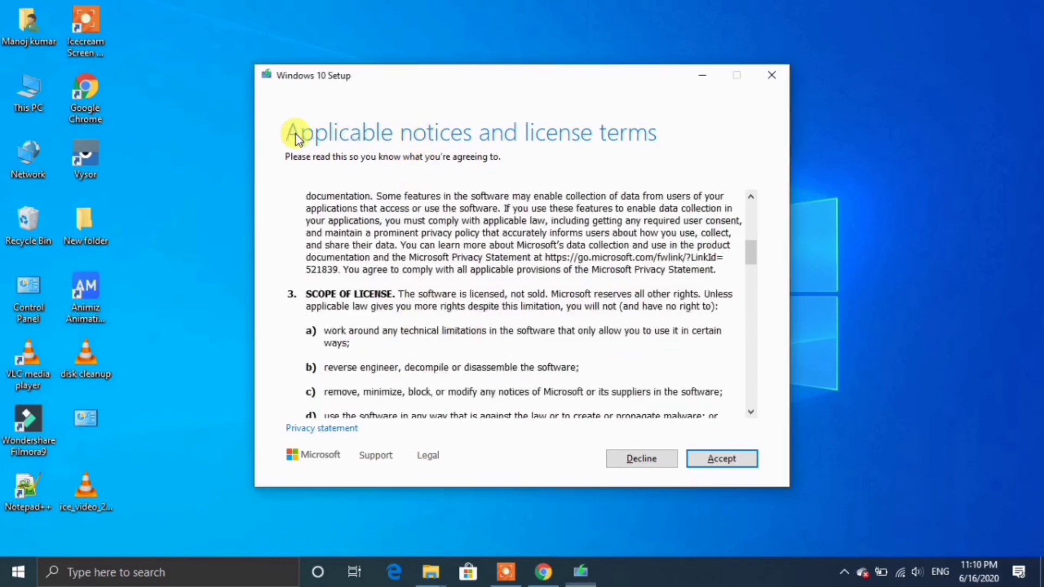
left_click(725, 461)
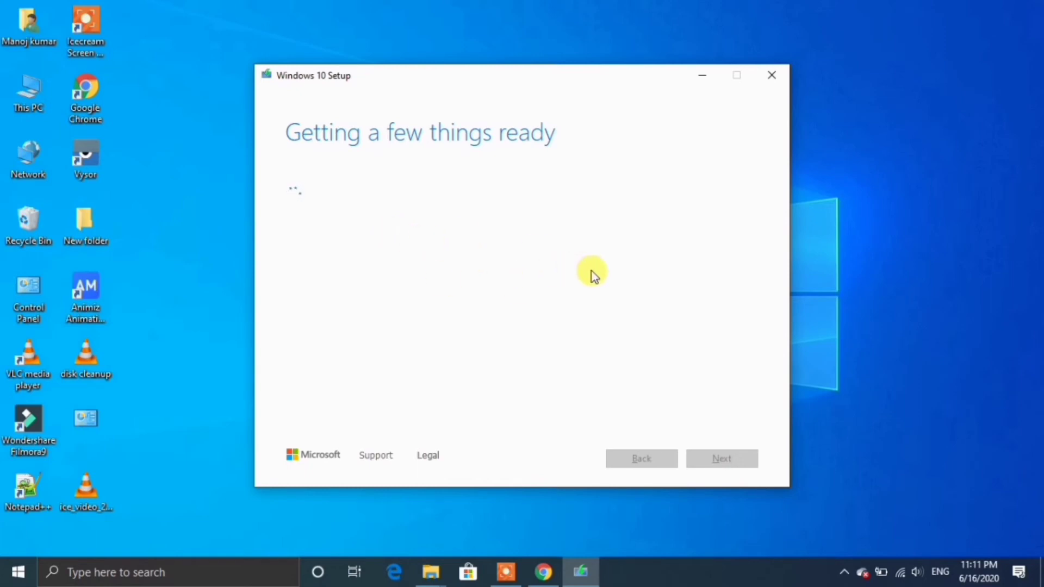
left_click(506, 572)
left_click(546, 550)
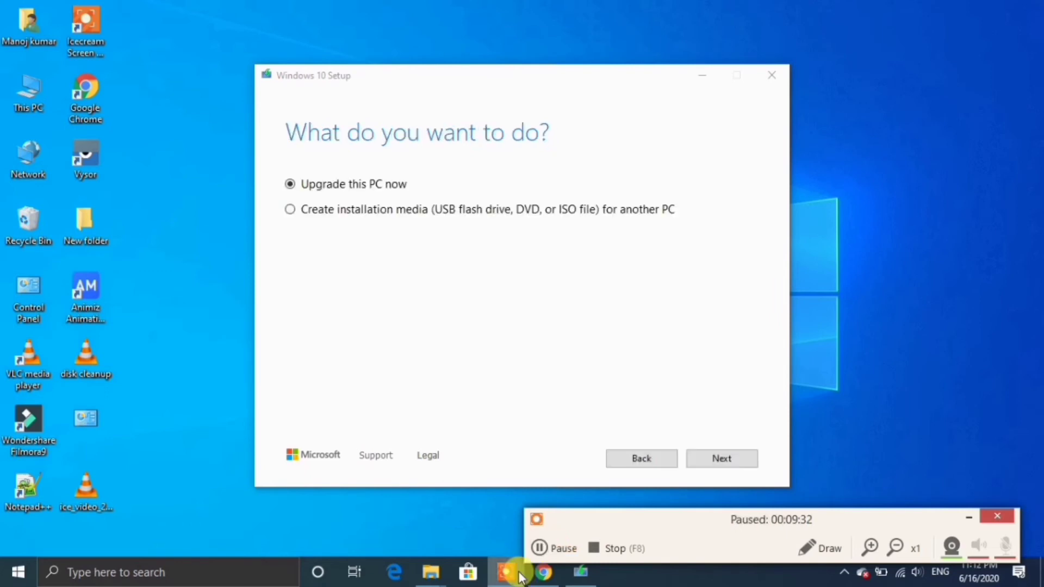
left_click(969, 519)
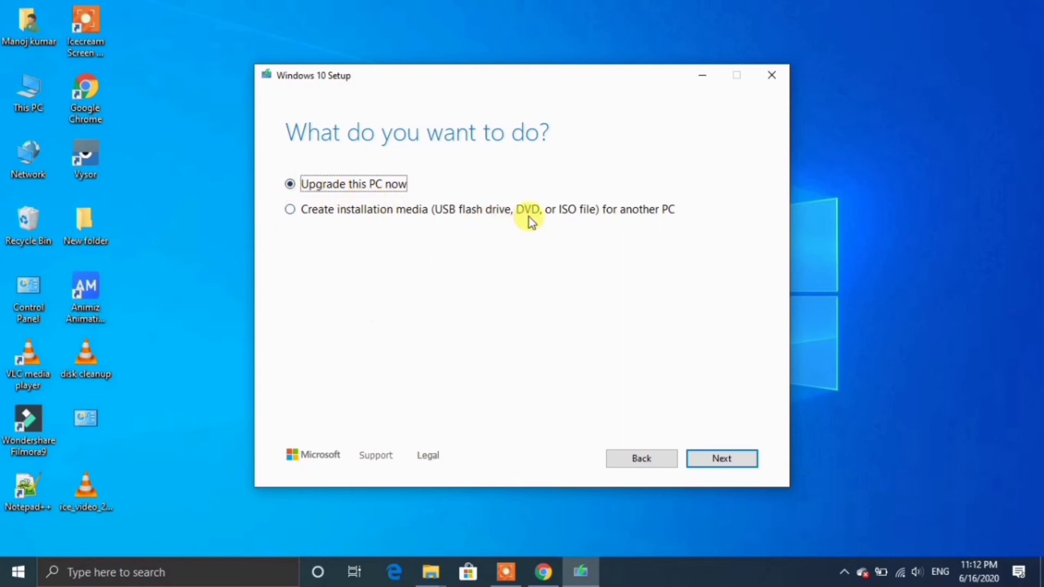
Choose to create installation media for another PC, continue, and turn off the recommended options for this PC
left_click(571, 213)
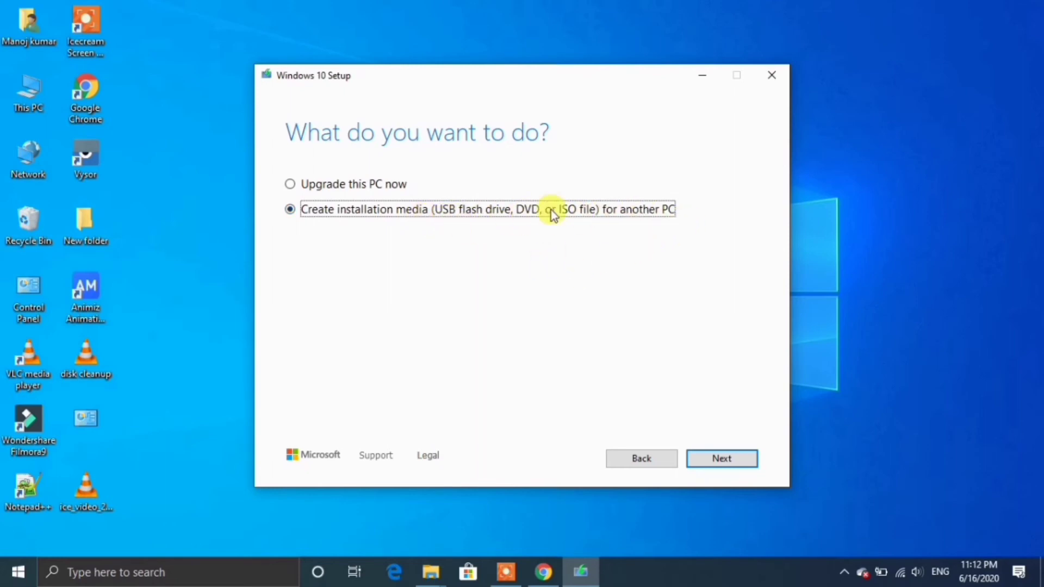
left_click(732, 462)
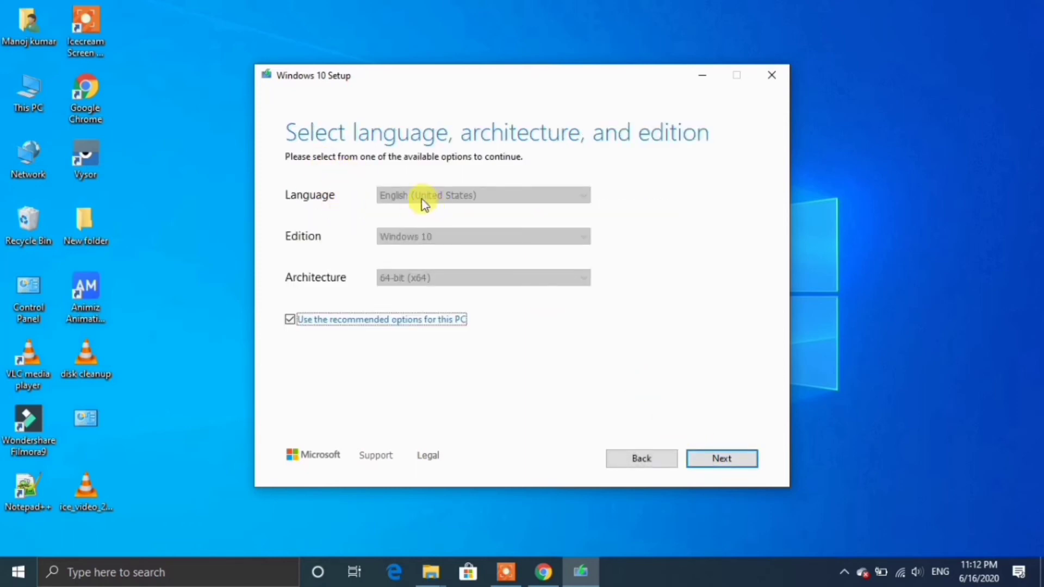
left_click(291, 321)
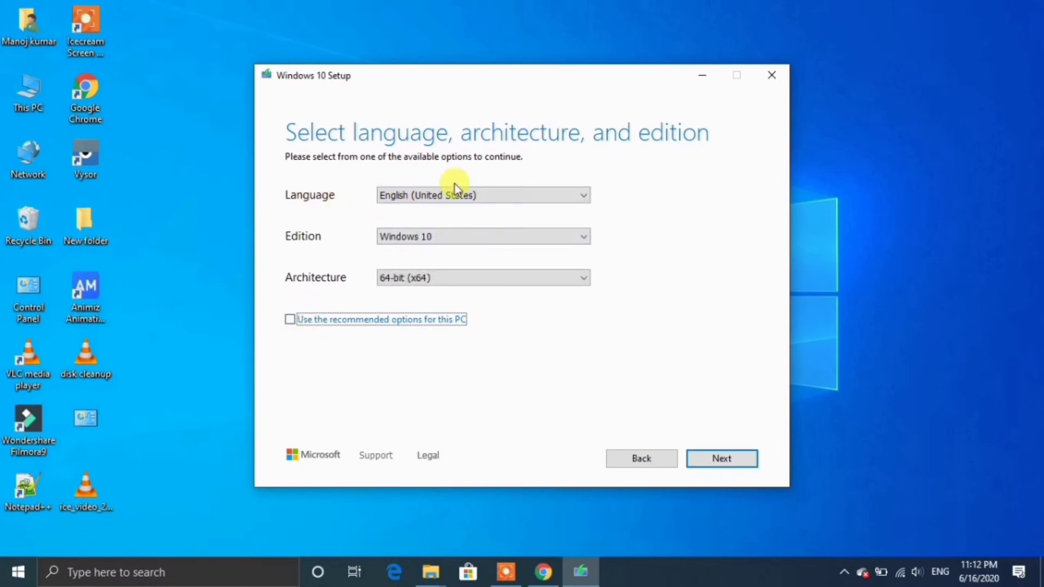
Look through the available Windows 10 setup languages and keep English (United States)
left_click(489, 195)
scroll(473, 337, "up", 1)
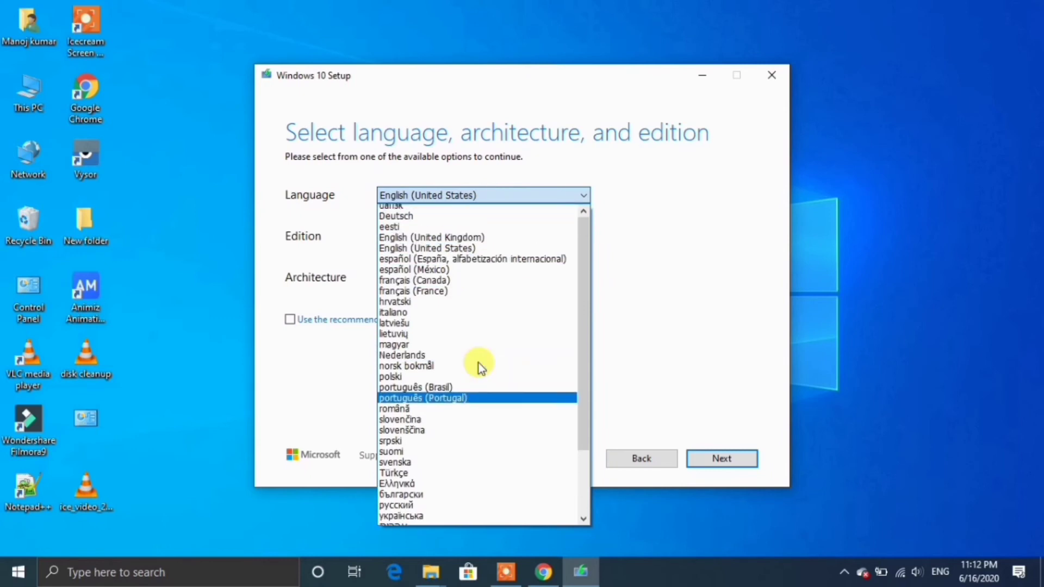
scroll(479, 363, "up", 1)
scroll(478, 363, "down", 2)
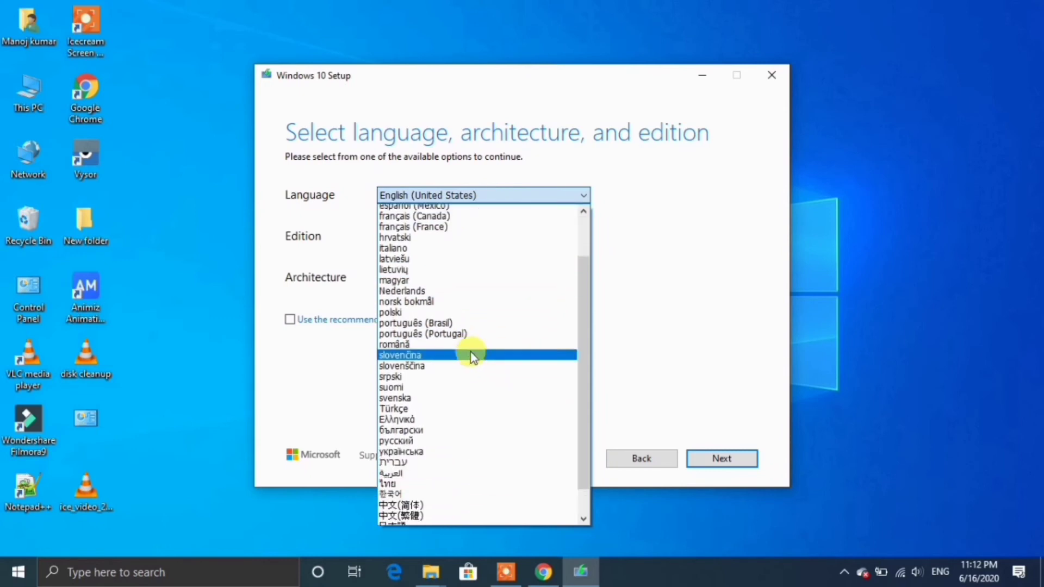
scroll(471, 356, "up", 2)
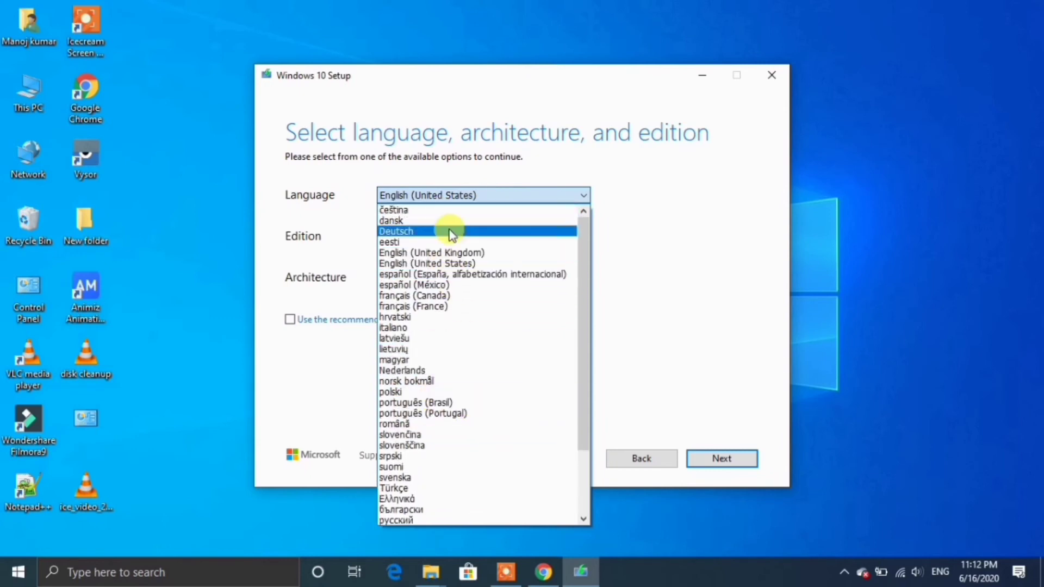
left_click(680, 230)
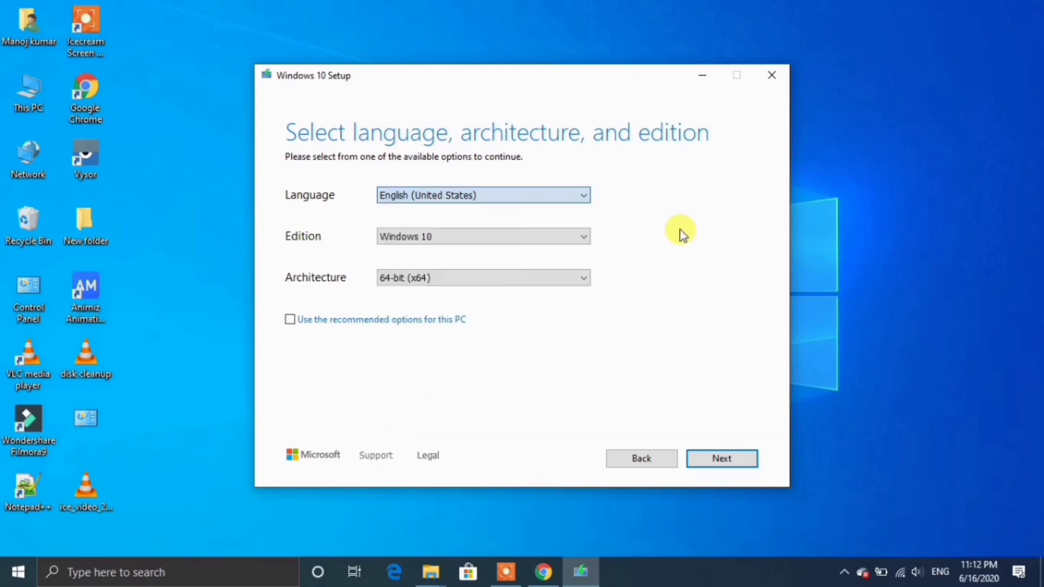
Select the Windows 10 edition, set the architecture to Both, and continue to the media choice
left_click(516, 237)
left_click(433, 250)
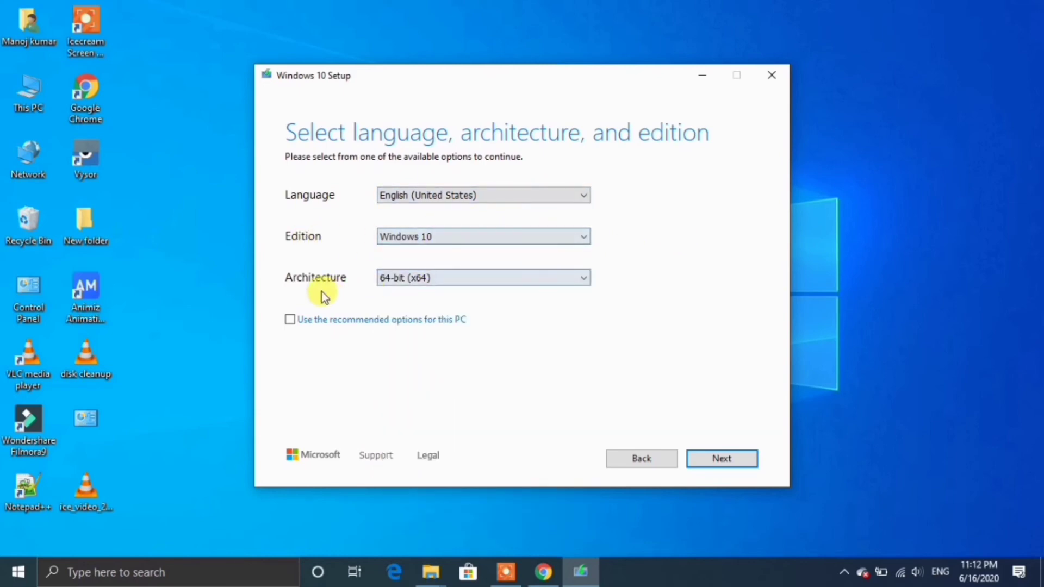
left_click(584, 278)
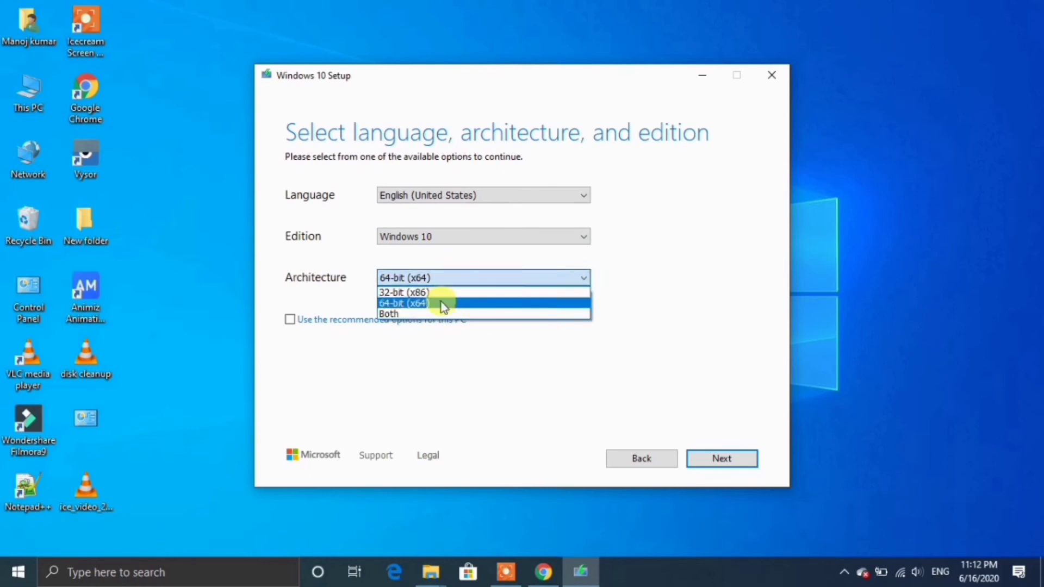
left_click(403, 314)
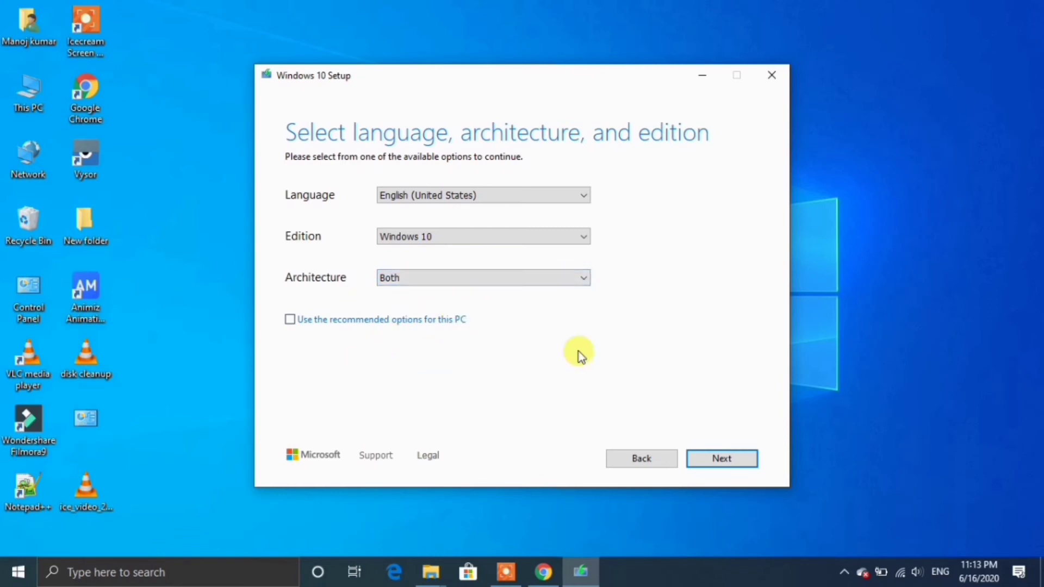
left_click(708, 460)
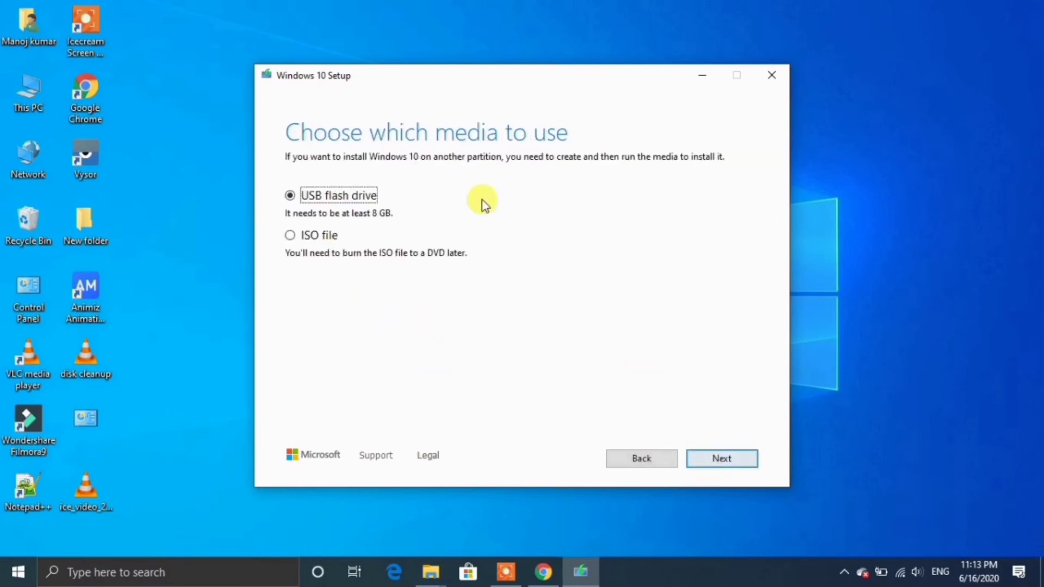
Start downloading Windows 10 as an ISO file named Windows on the Desktop, and quit the setup during the download
left_click(292, 237)
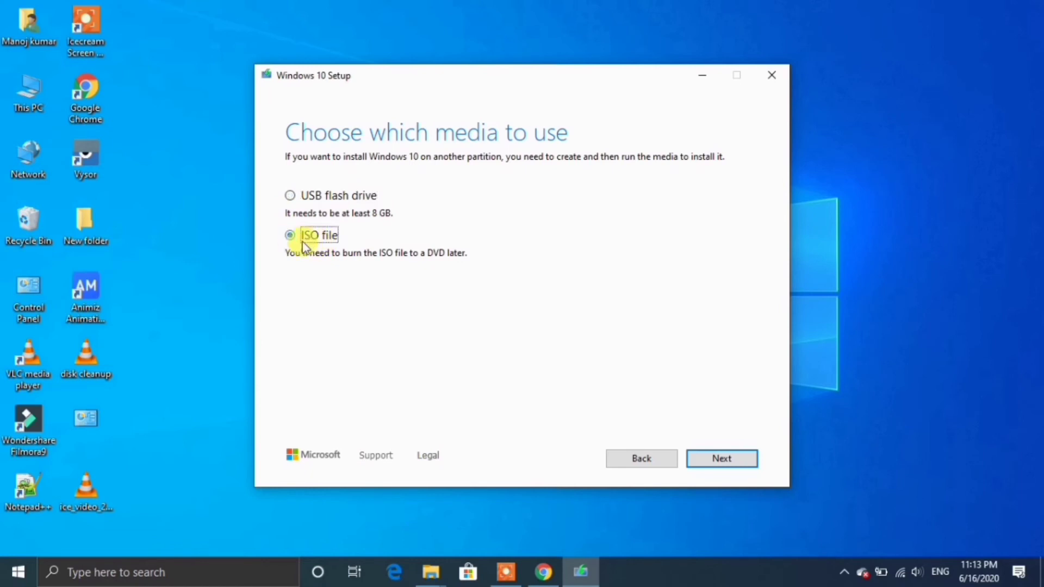
left_click(709, 457)
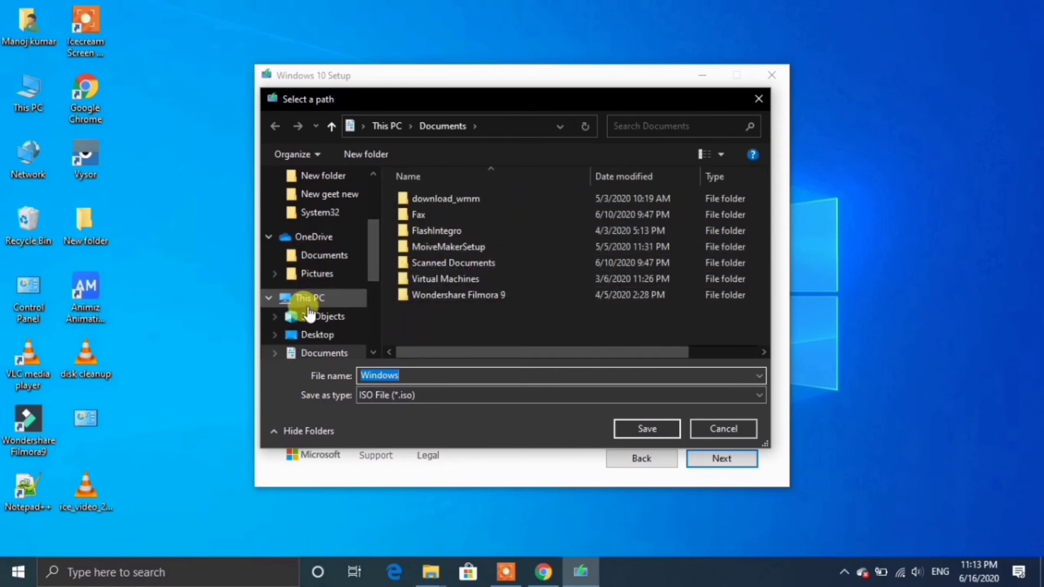
scroll(330, 251, "up", 3)
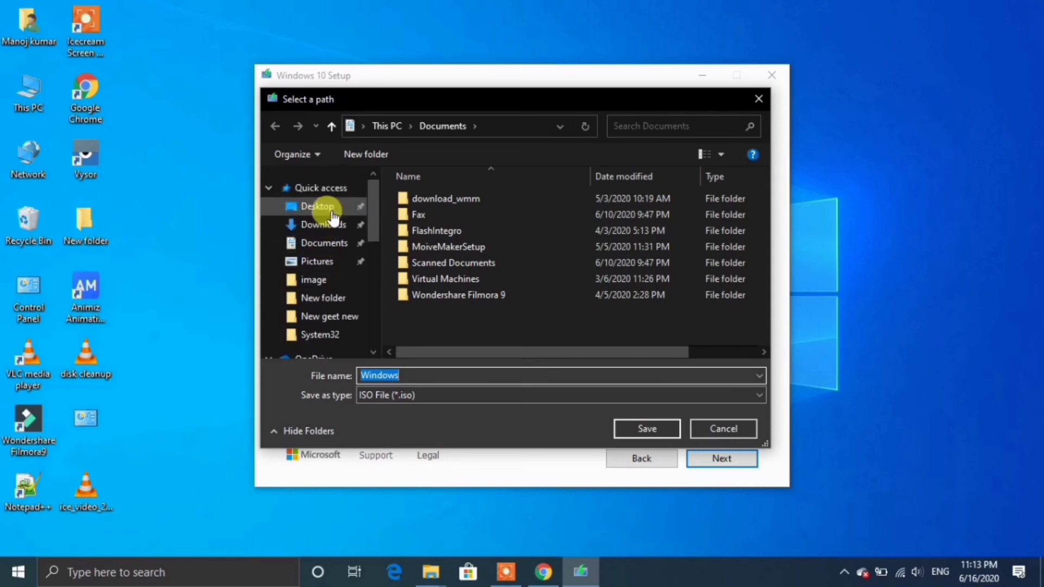
left_click(328, 206)
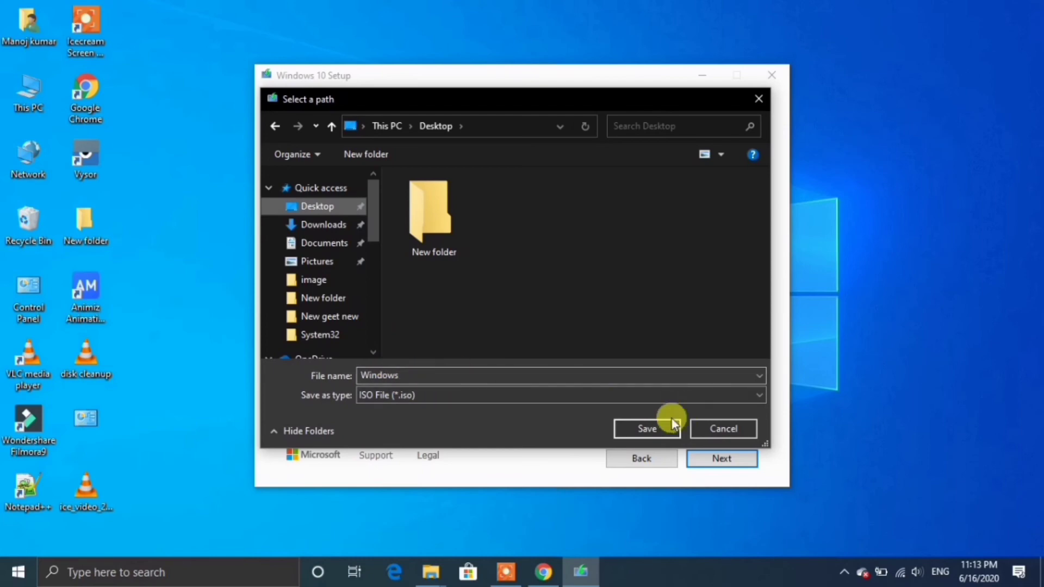
left_click(647, 428)
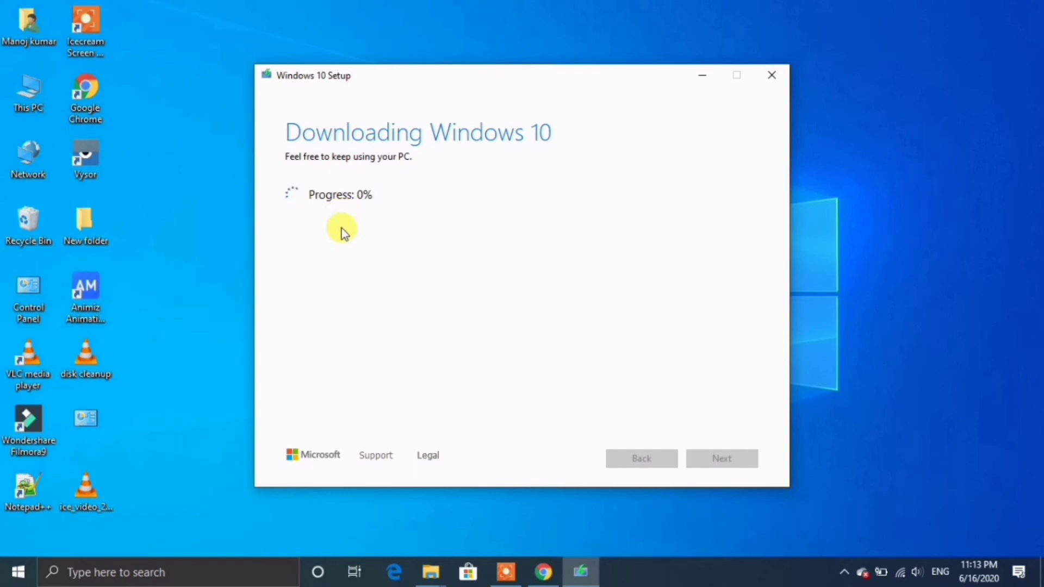
left_click(781, 79)
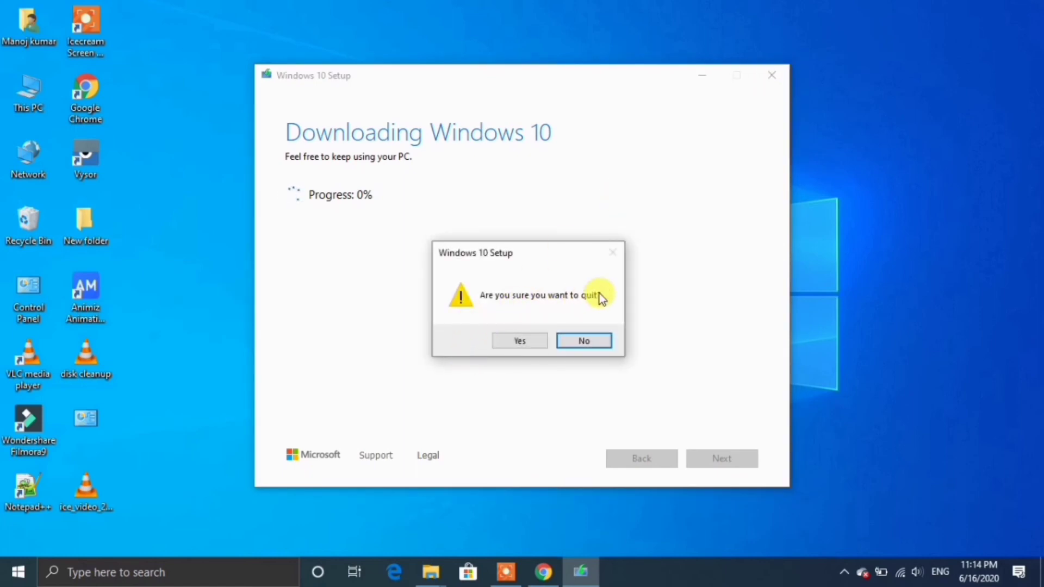
left_click(517, 339)
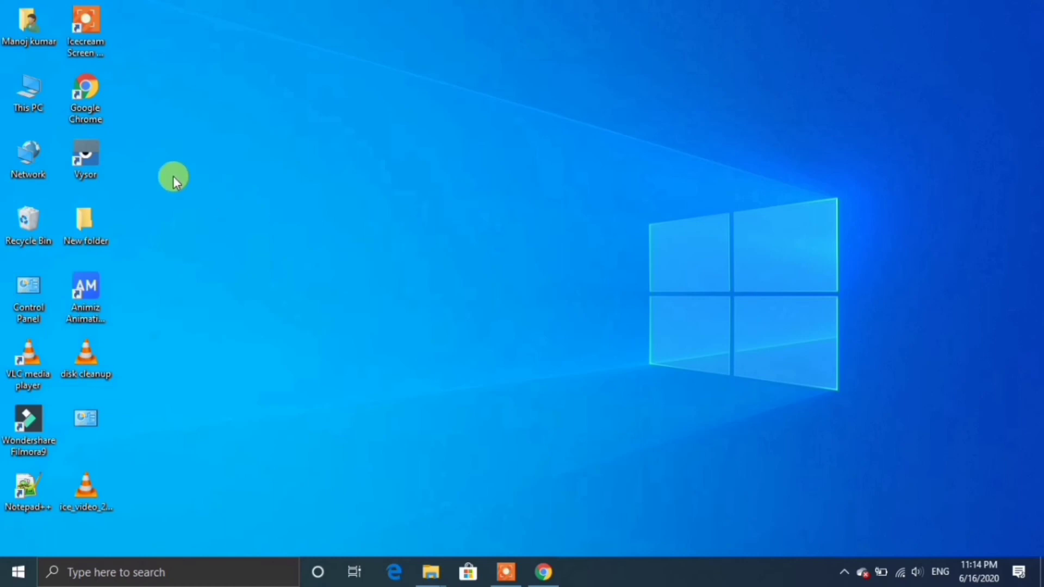
Open Local Disk (D:) from This PC in a maximized File Explorer window
double_click(29, 89)
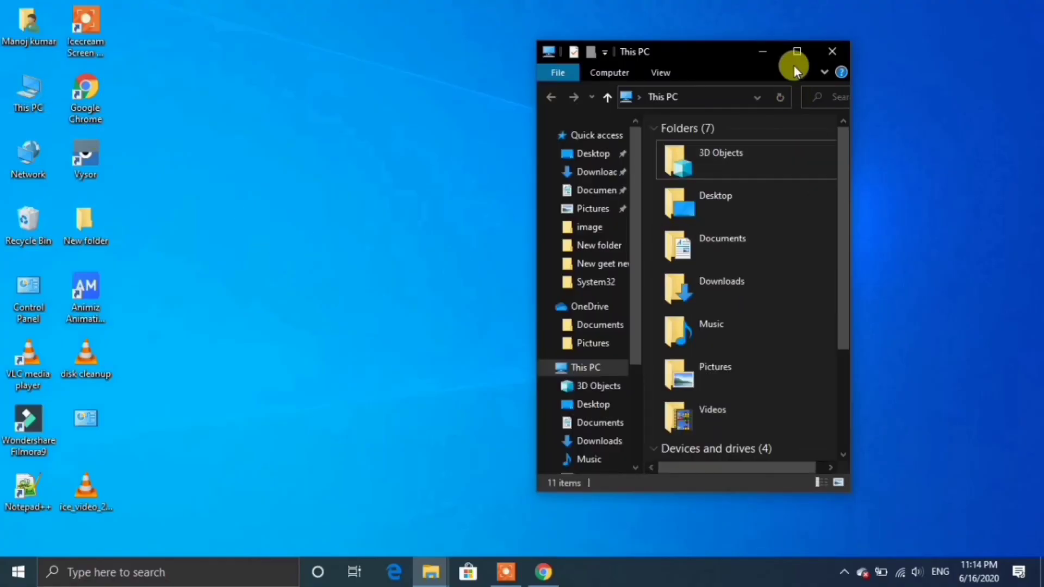
left_click(794, 63)
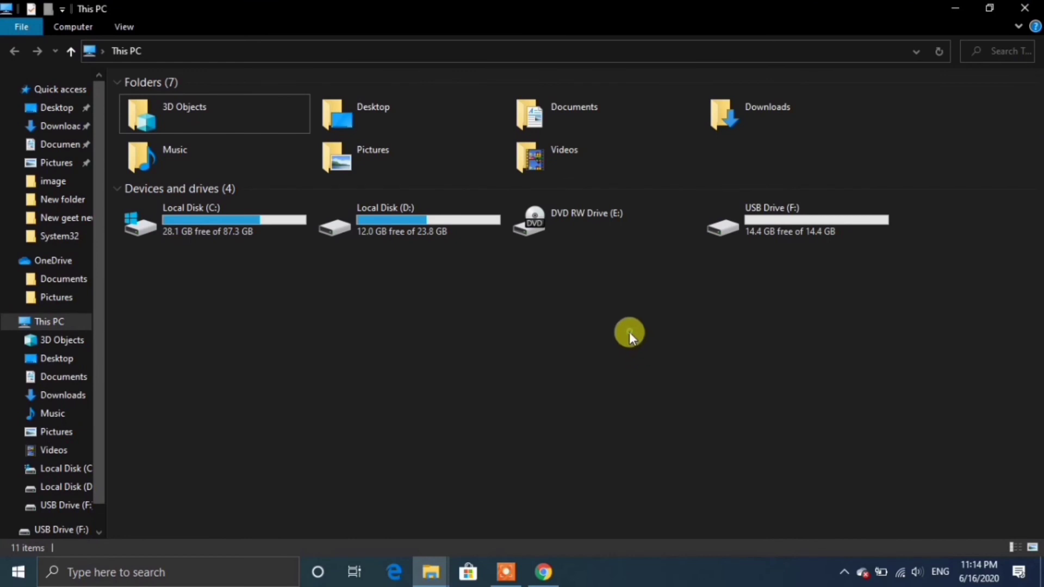
double_click(398, 234)
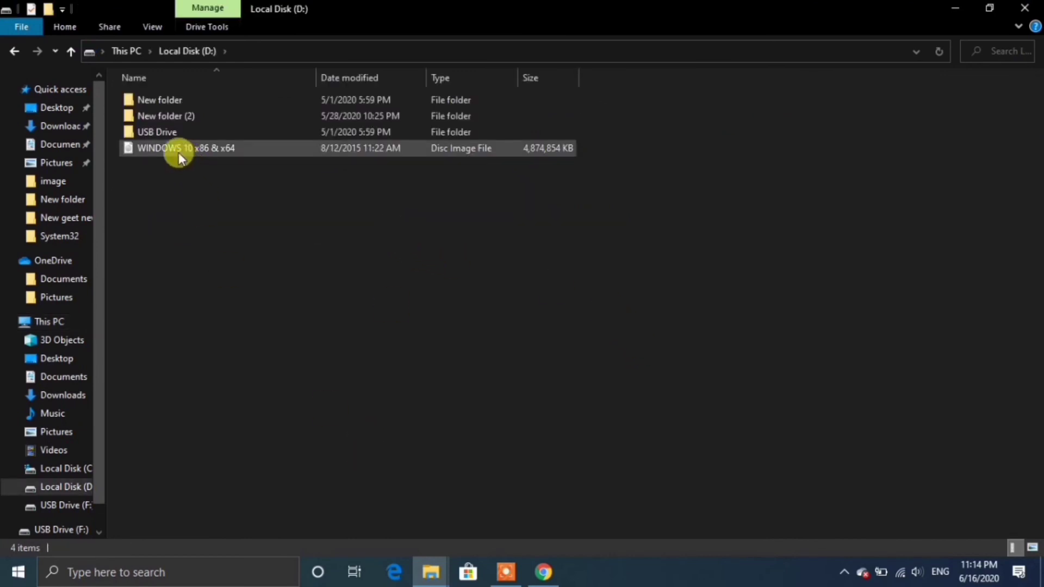
Check the file size of the WINDOWS 10 x86 & x64 disc image in its properties
left_click(179, 151)
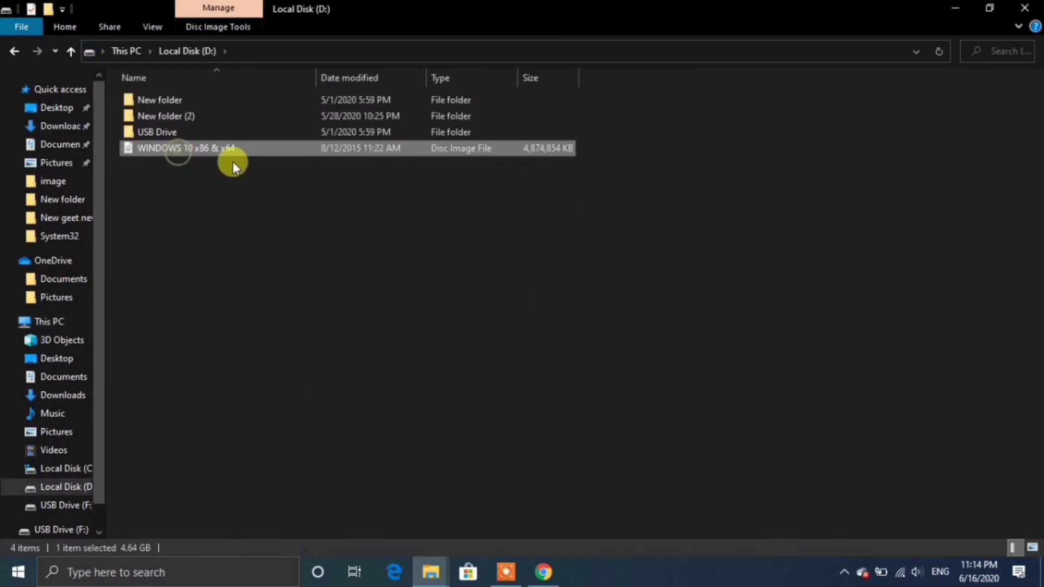
right_click(188, 148)
left_click(266, 543)
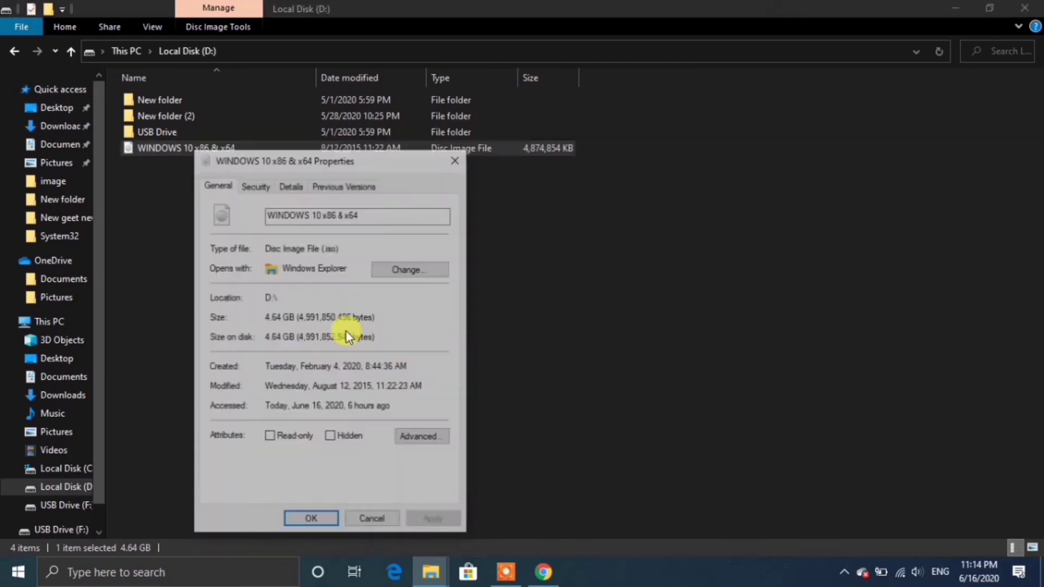
left_click_drag(265, 317, 292, 315)
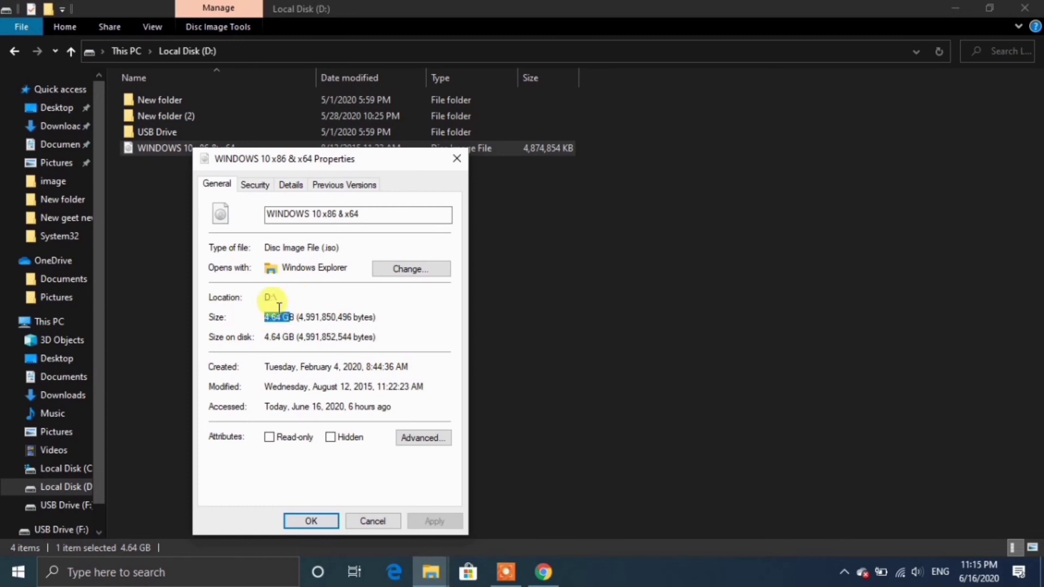
left_click(457, 159)
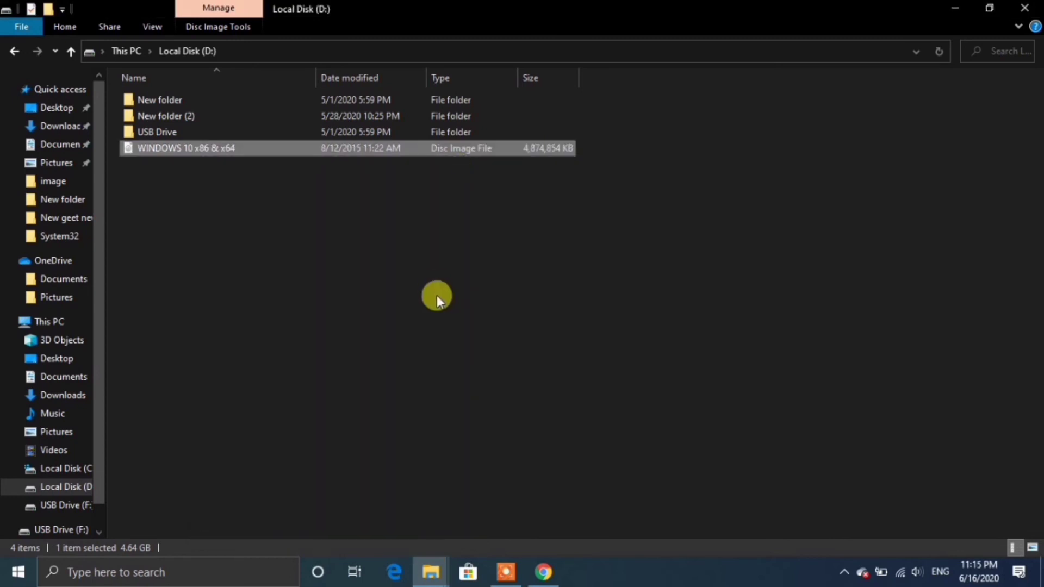
Mount the WINDOWS 10 x86 & x64 disc image and copy all of its files and folders
right_click(284, 148)
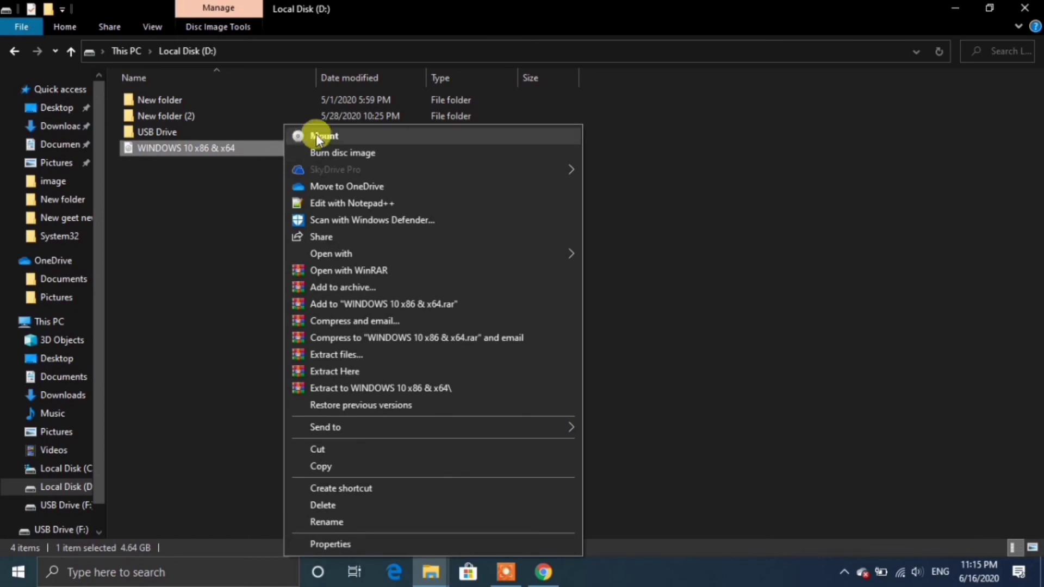
left_click(337, 135)
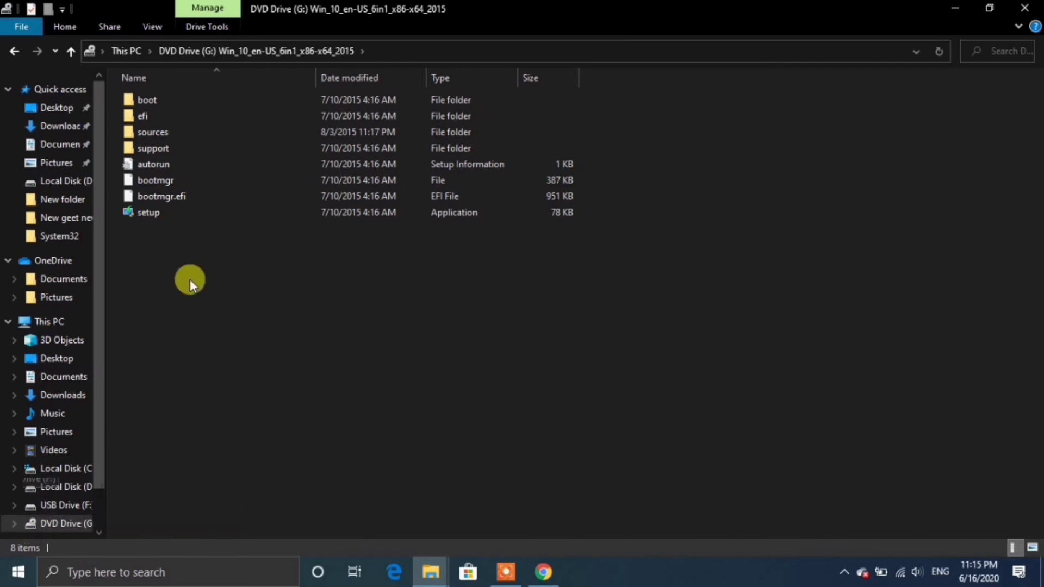
left_click_drag(171, 266, 289, 164)
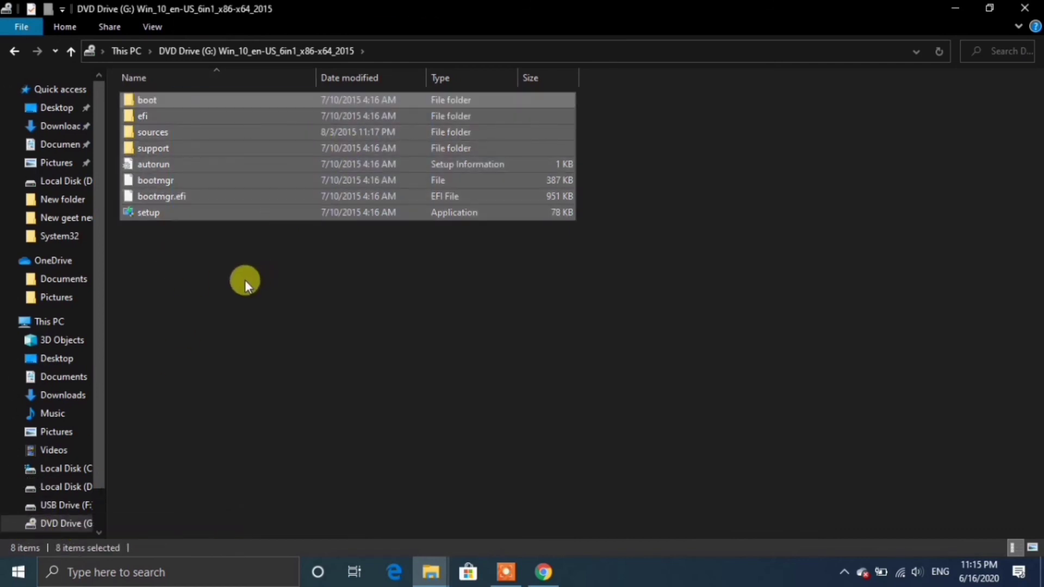
key("ctrl+c")
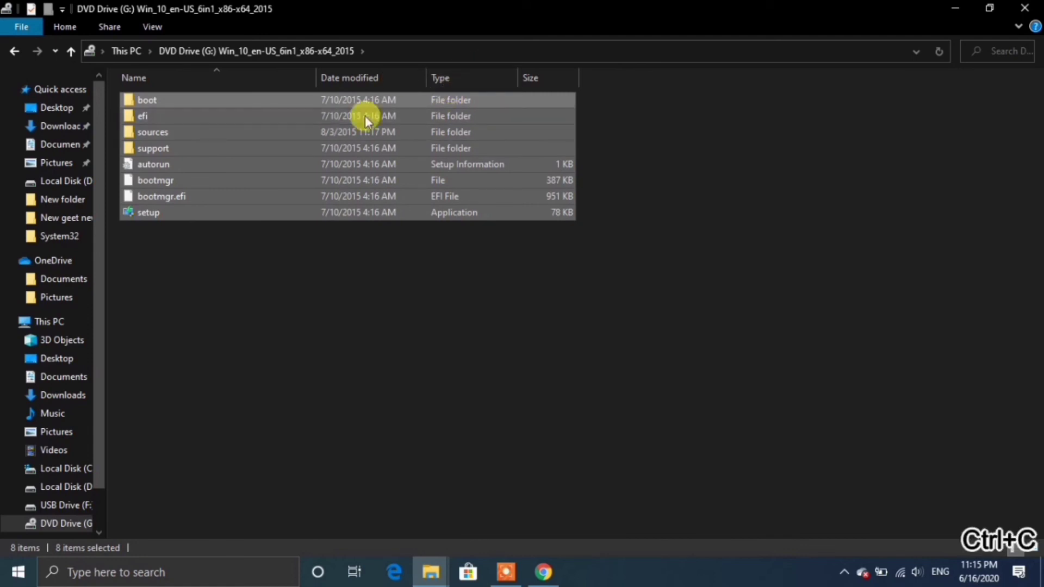
Paste the copied Windows setup files into the empty USB Drive (F:)
left_click(44, 323)
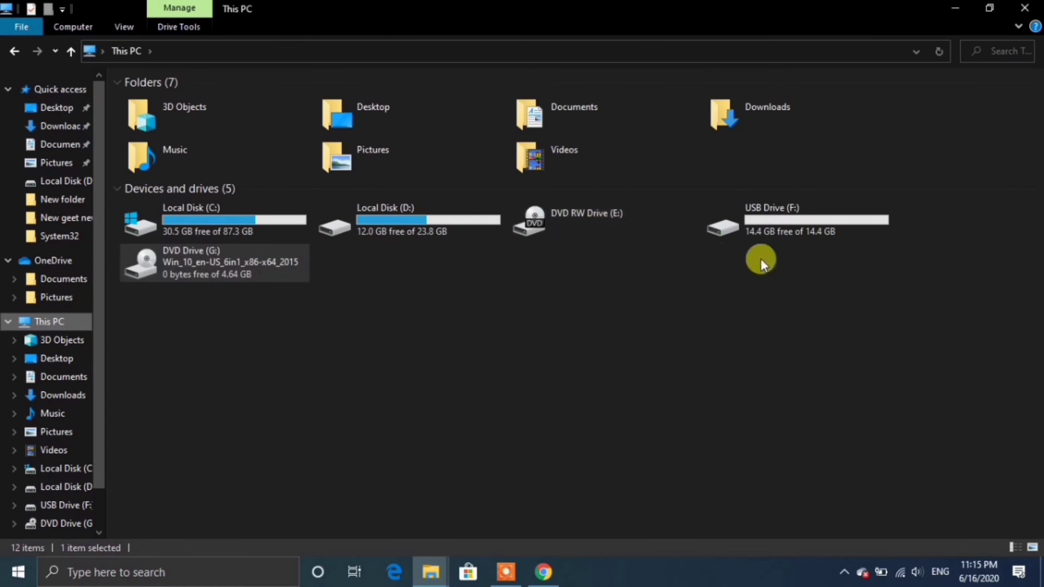
double_click(769, 211)
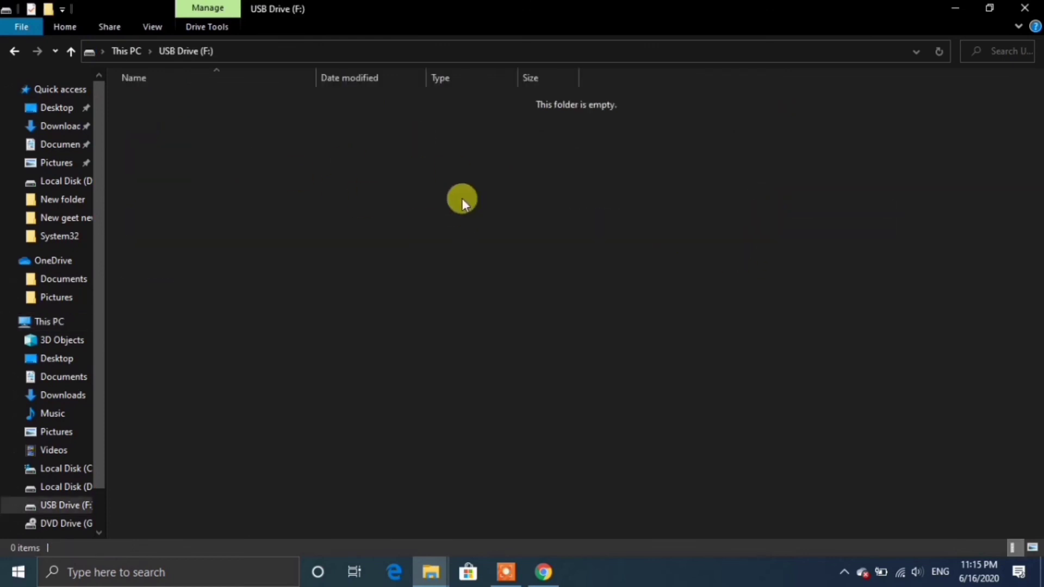
key("ctrl+v")
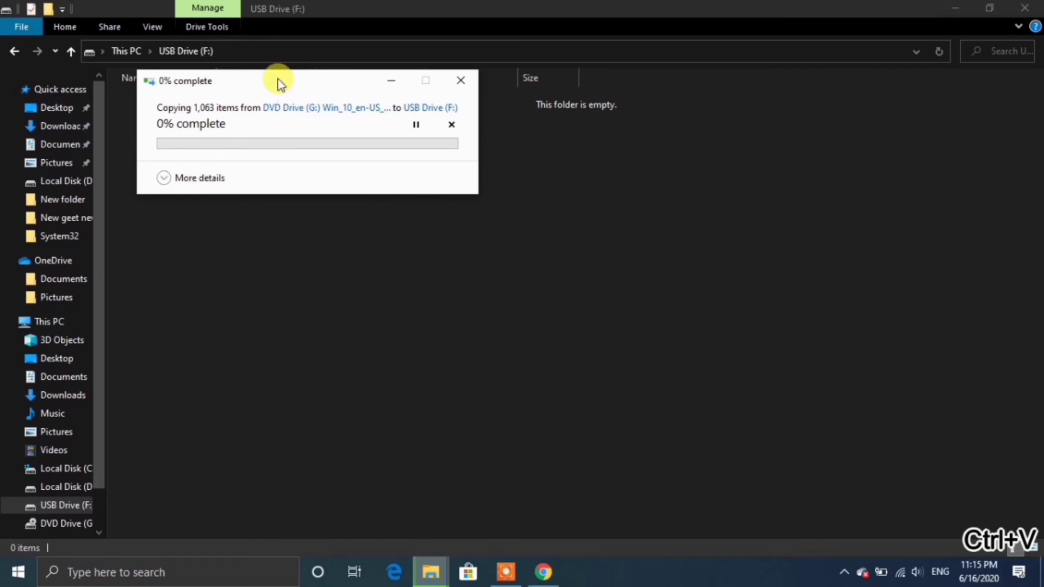
Show the detailed copy progress and check the free space of USB Drive (F:) in This PC
left_click_drag(276, 82, 709, 218)
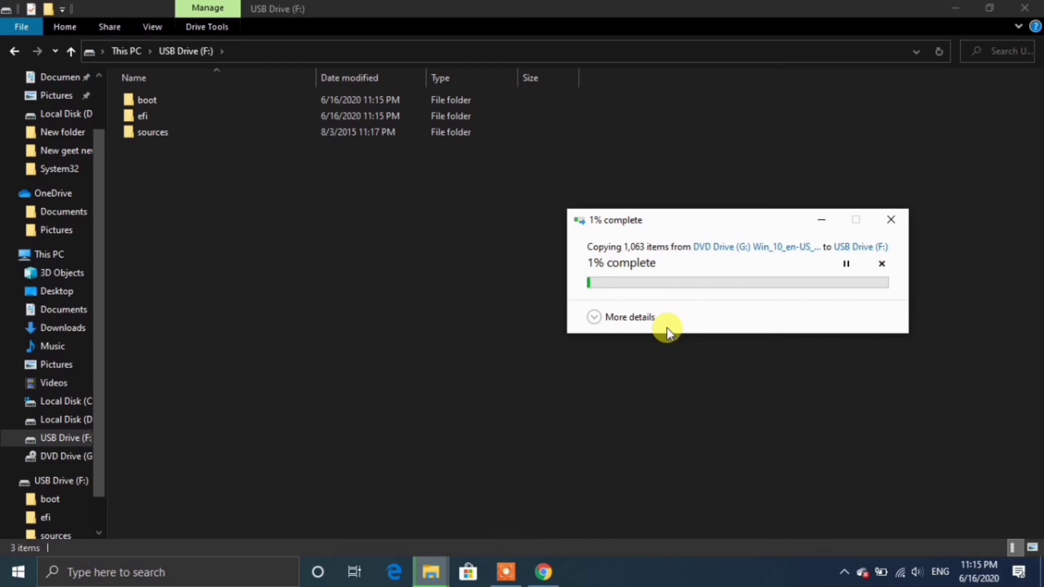
left_click(603, 317)
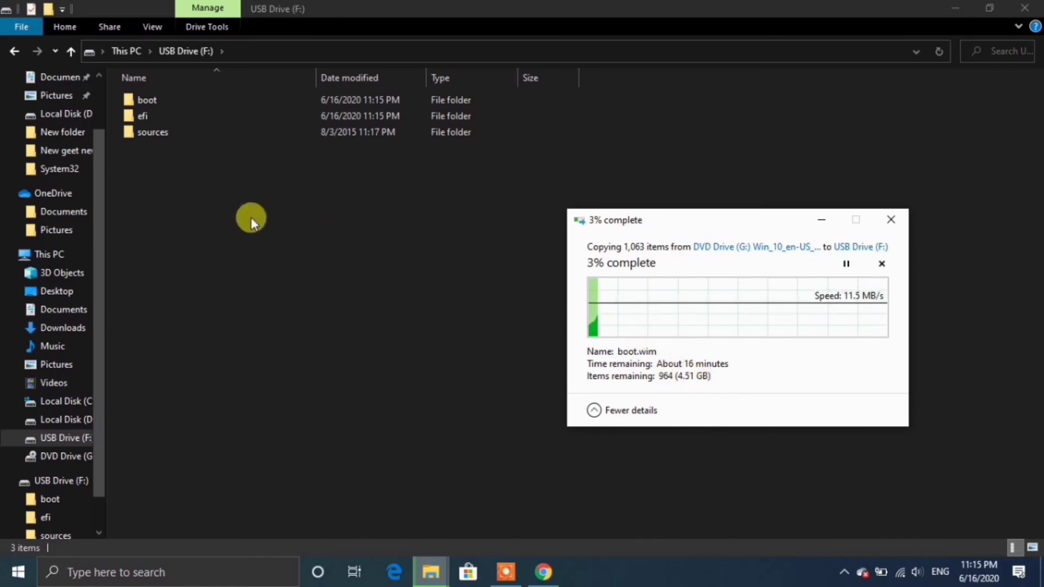
left_click(13, 49)
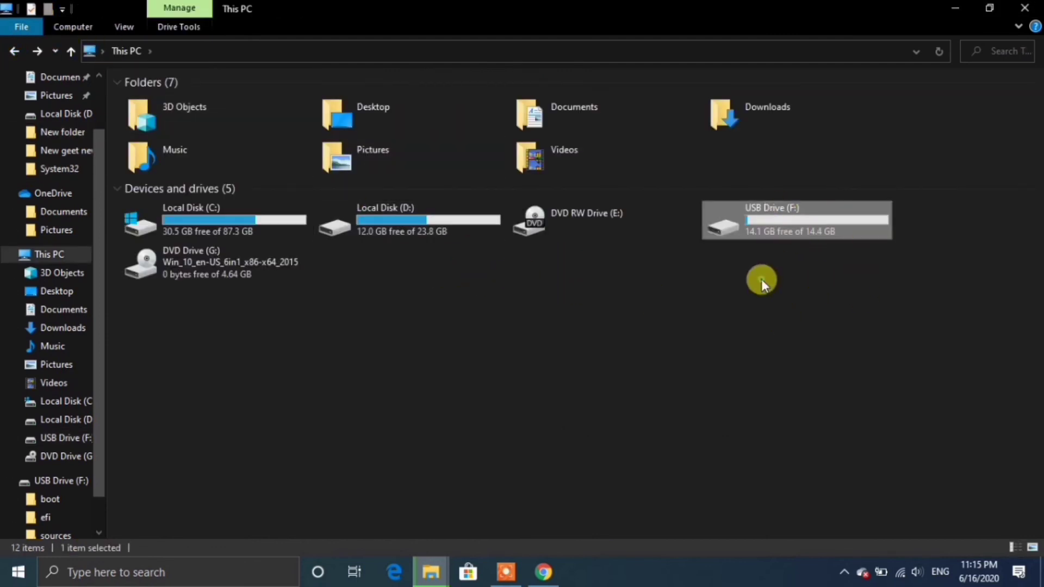
left_click_drag(762, 279, 825, 235)
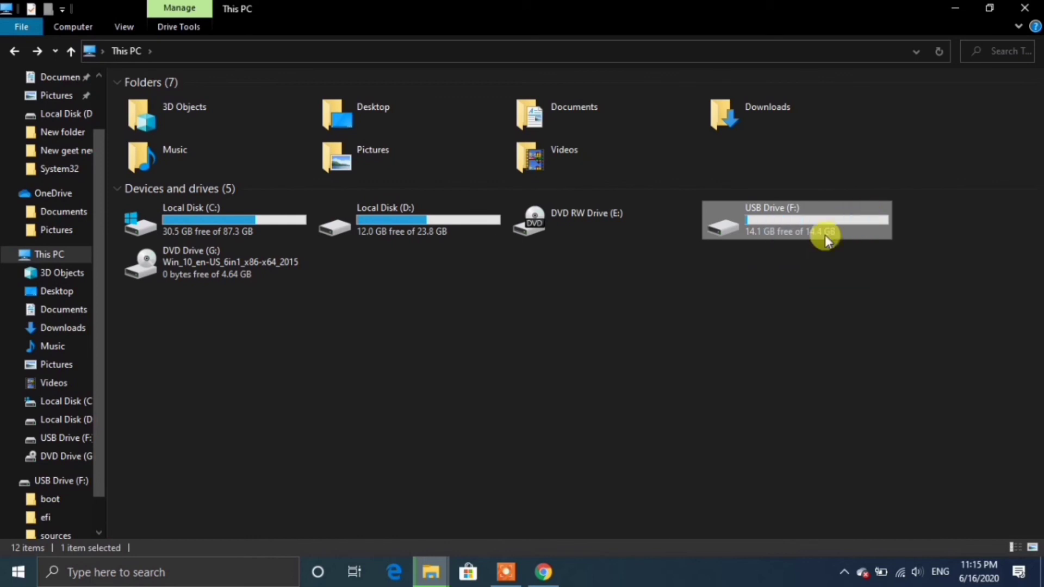